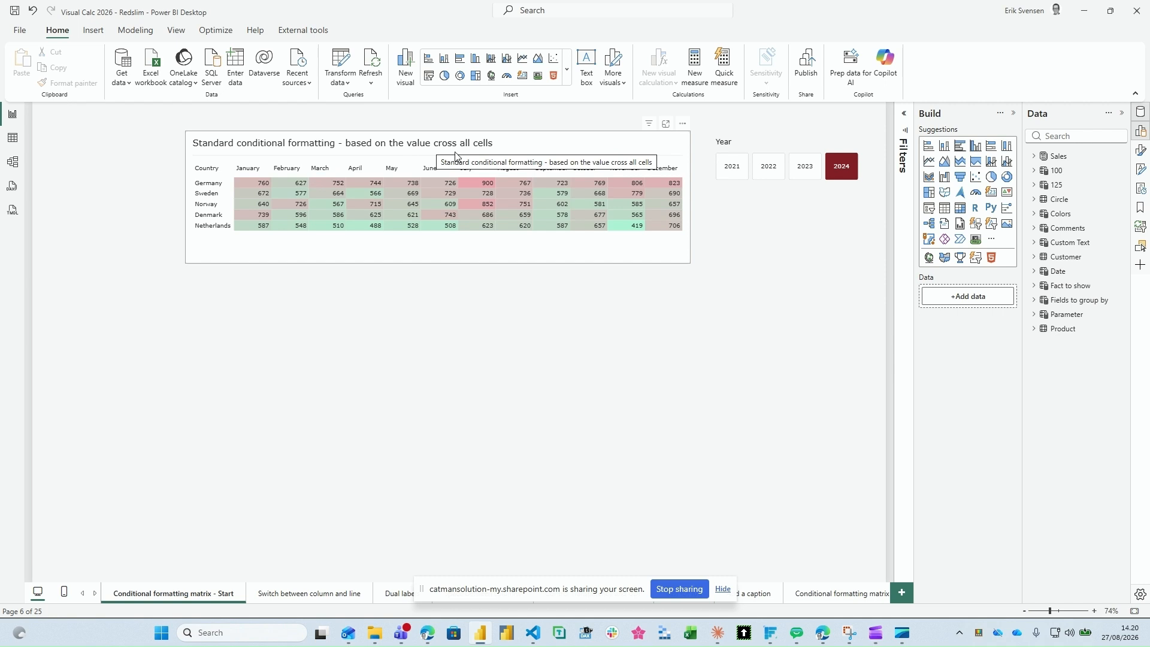
Step: Review the background color conditional formatting settings of Sales Units in the matrix, leaving them as they are
click(512, 203)
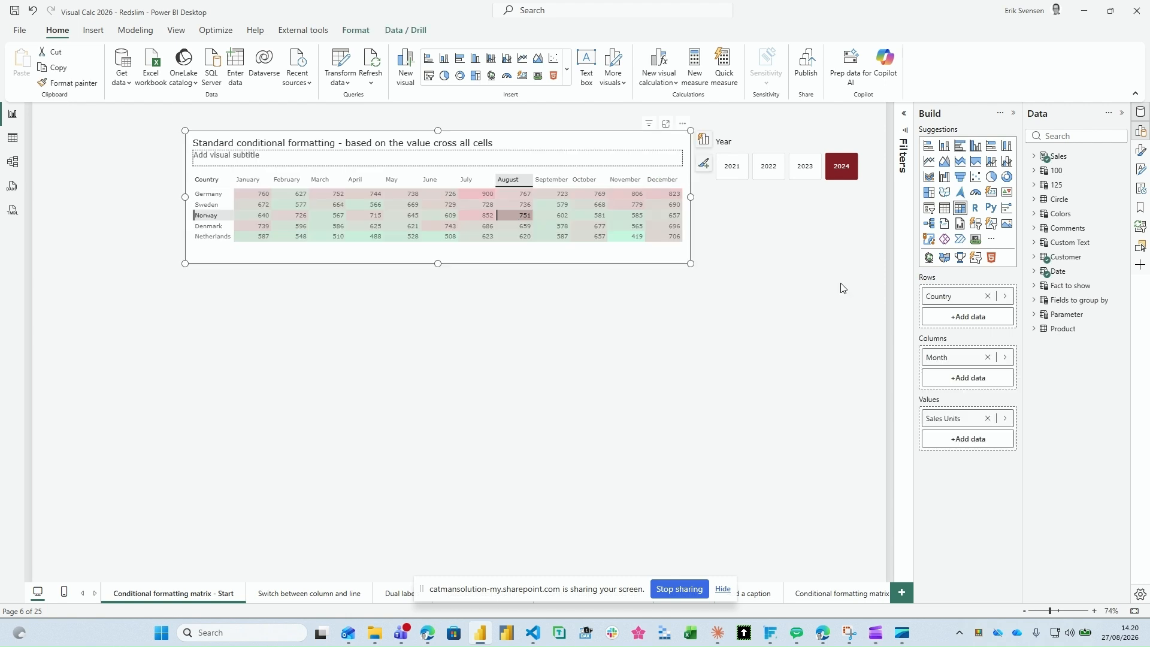
right_click(962, 421)
mouse_move(1020, 483)
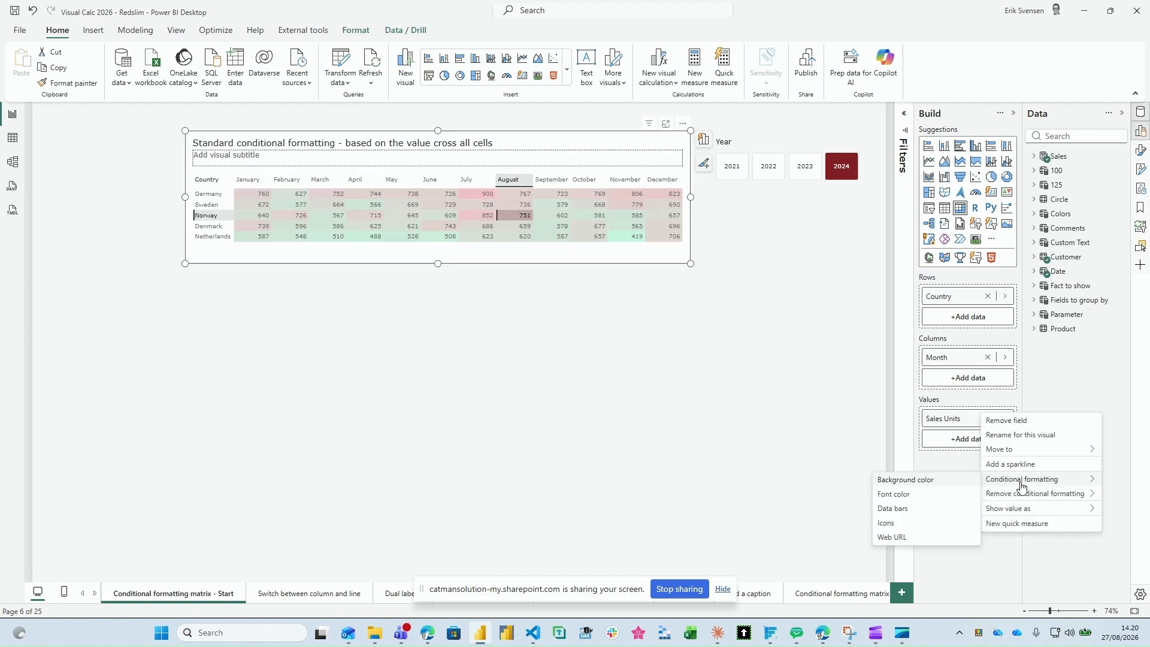
click(882, 481)
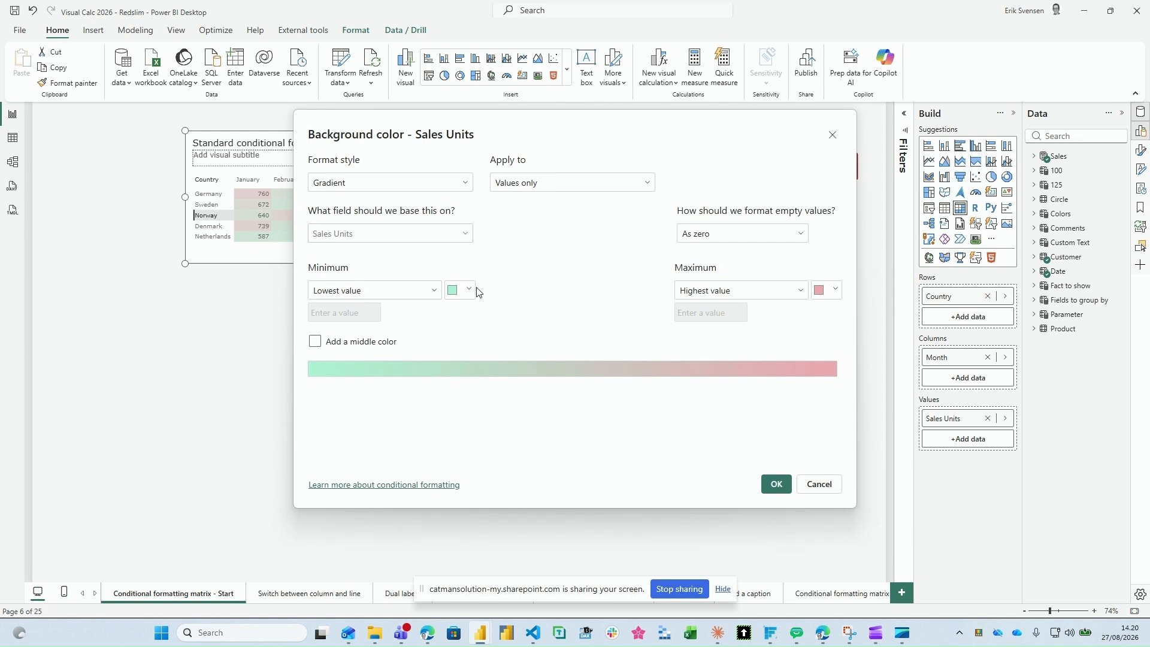
click(802, 488)
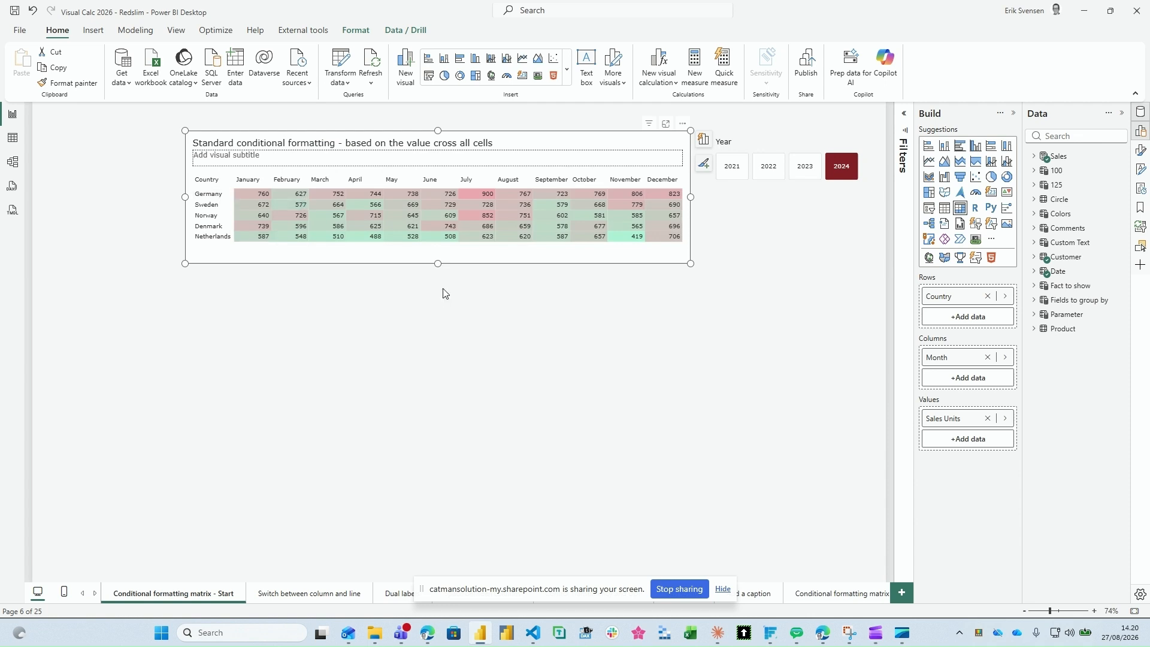
Step: Duplicate the conditional formatting matrix and place the copy directly below the original
key(ctrl+c)
click(350, 289)
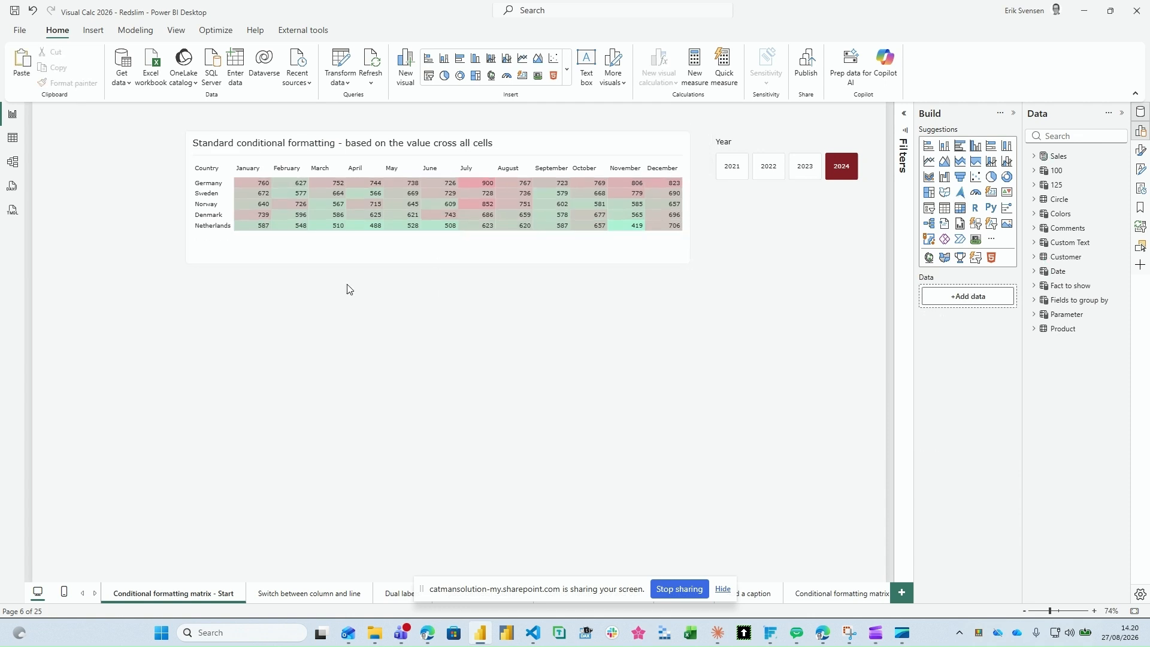
click(418, 156)
key(ctrl+v)
drag(417, 156, 409, 280)
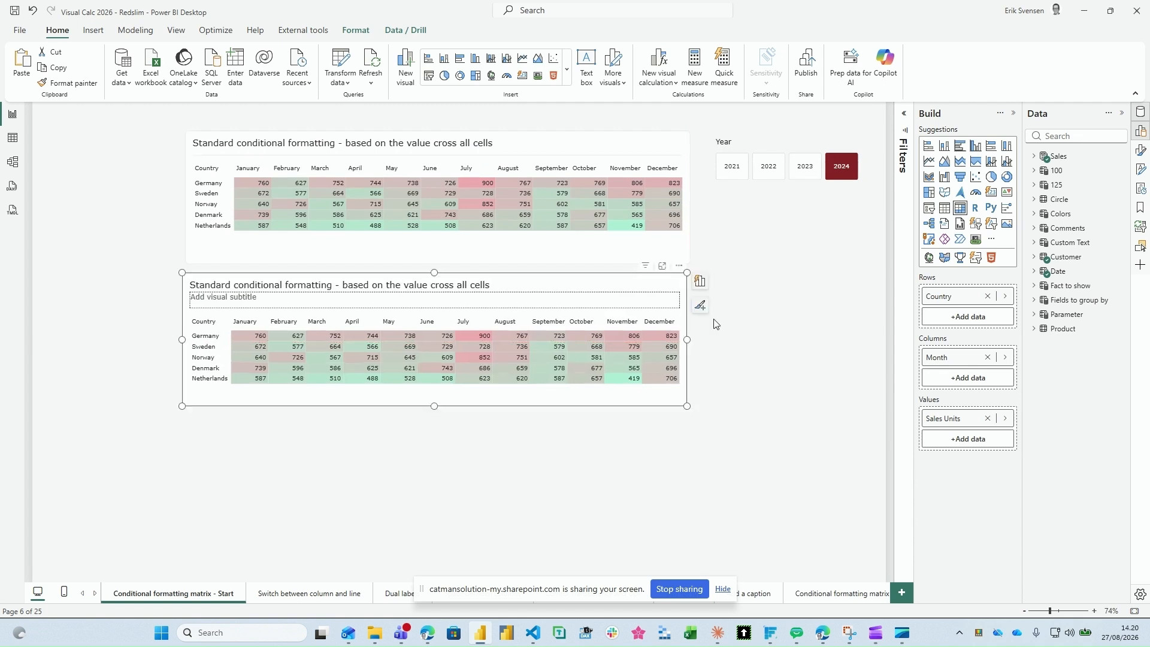
Step: Align the two matrices to their left edges
ctrl+click(513, 143)
click(361, 33)
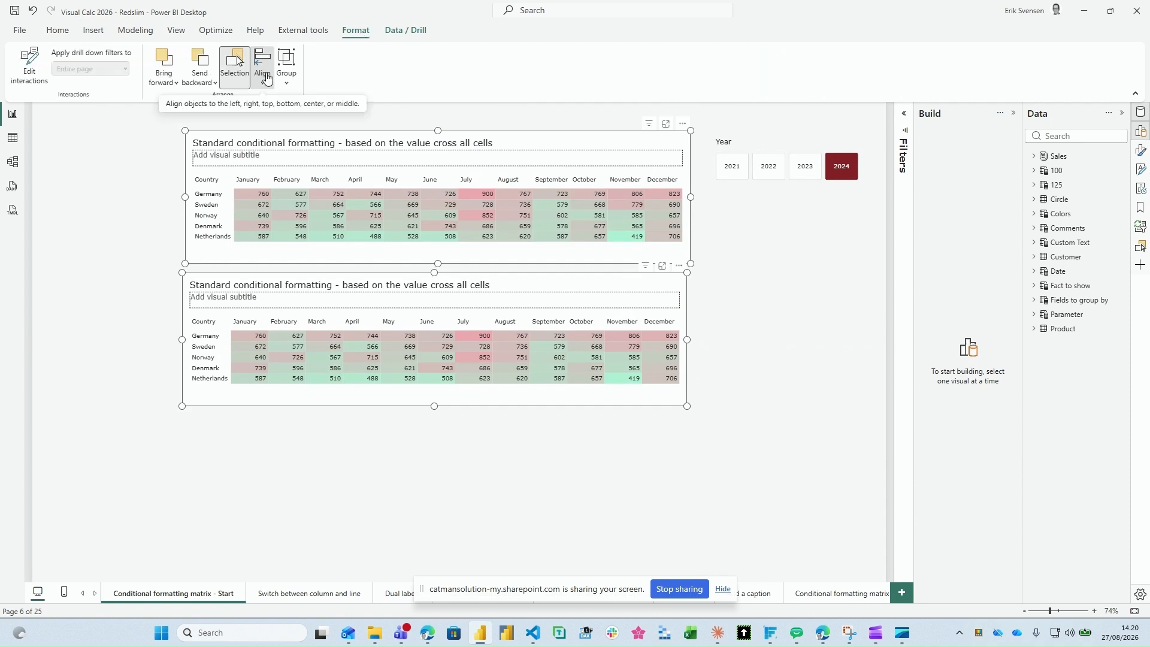
click(267, 78)
click(289, 164)
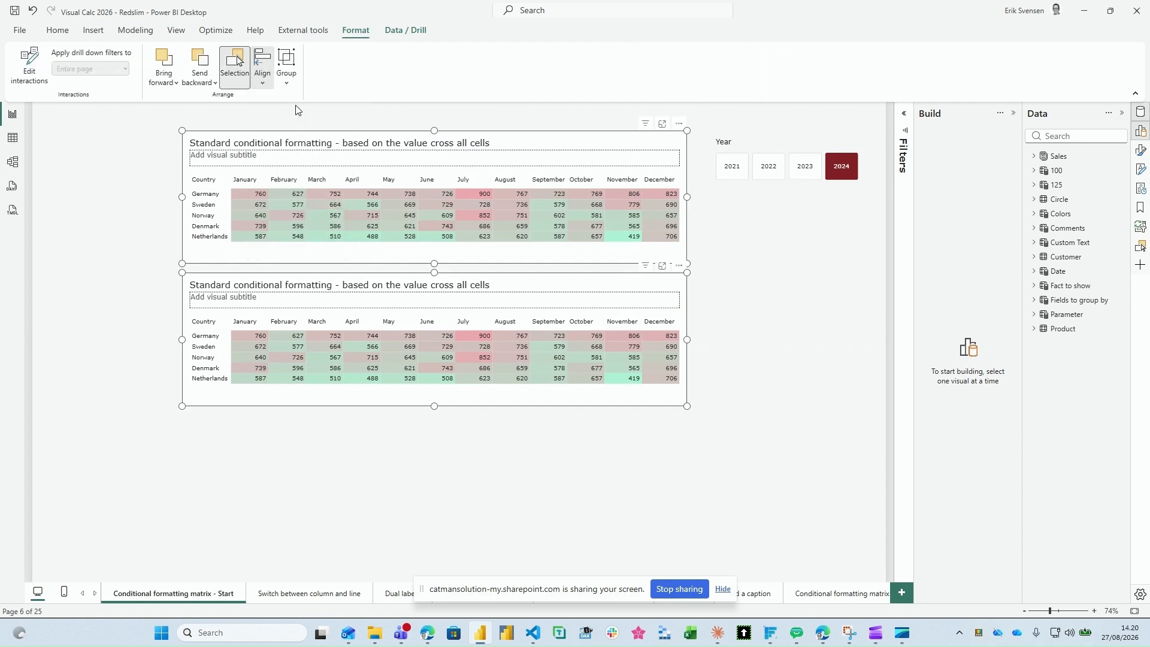
click(295, 110)
Step: Create a custom visual calculation named Row Rank on the lower matrix, starting its formula with the RANK function
click(313, 303)
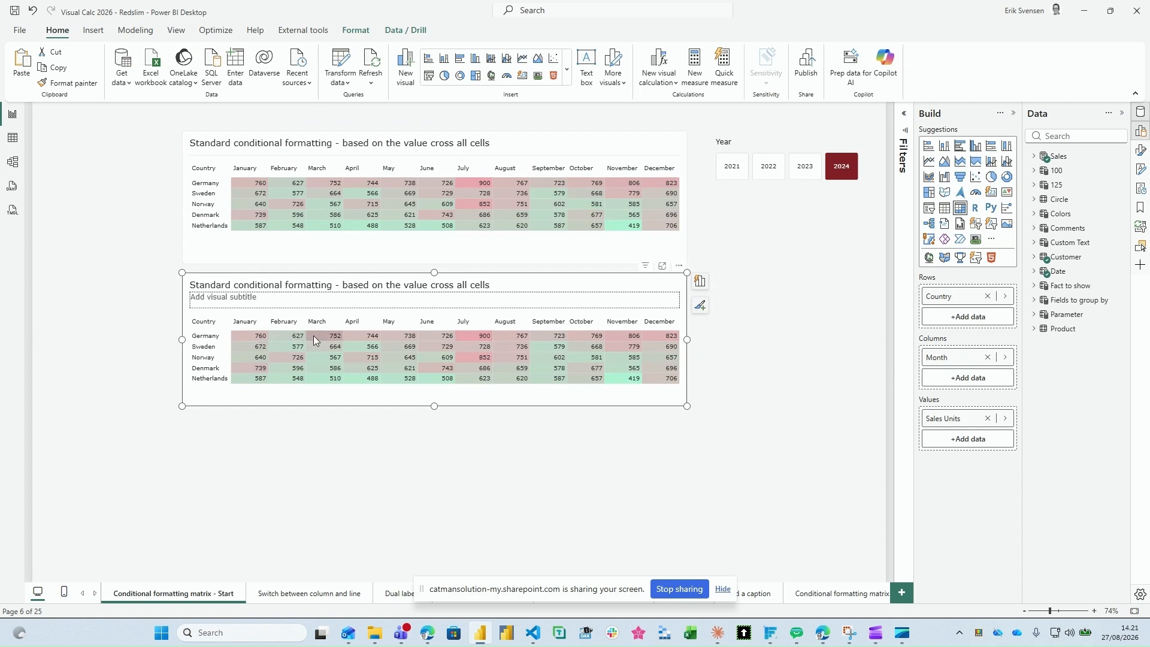
click(680, 265)
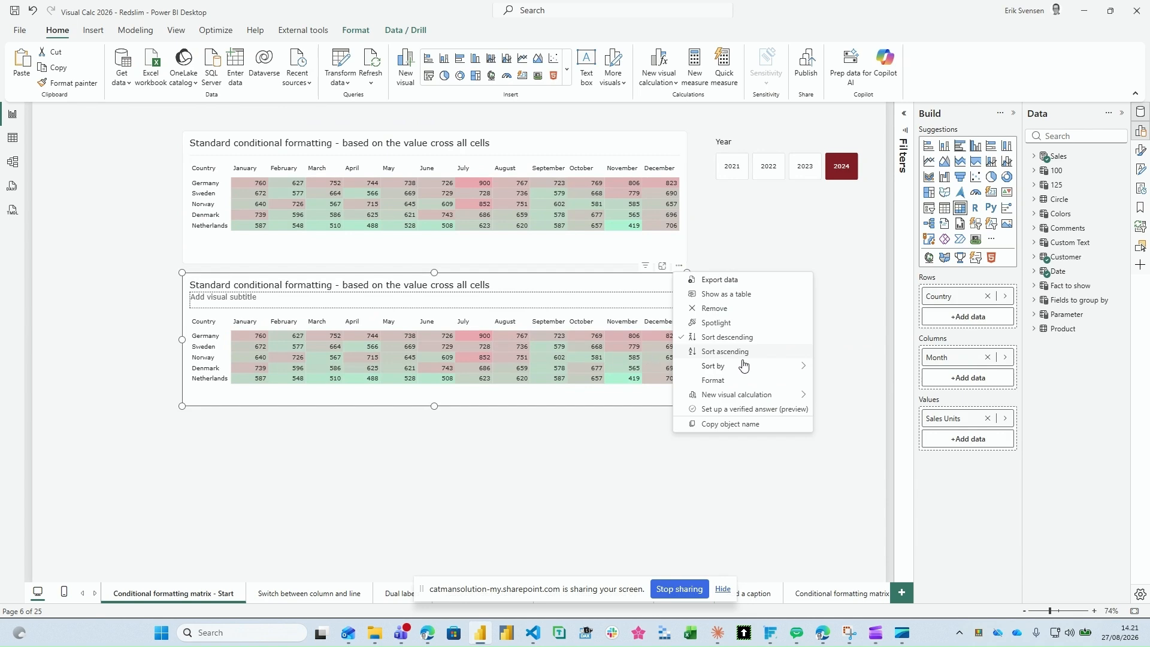
mouse_move(746, 370)
mouse_move(791, 394)
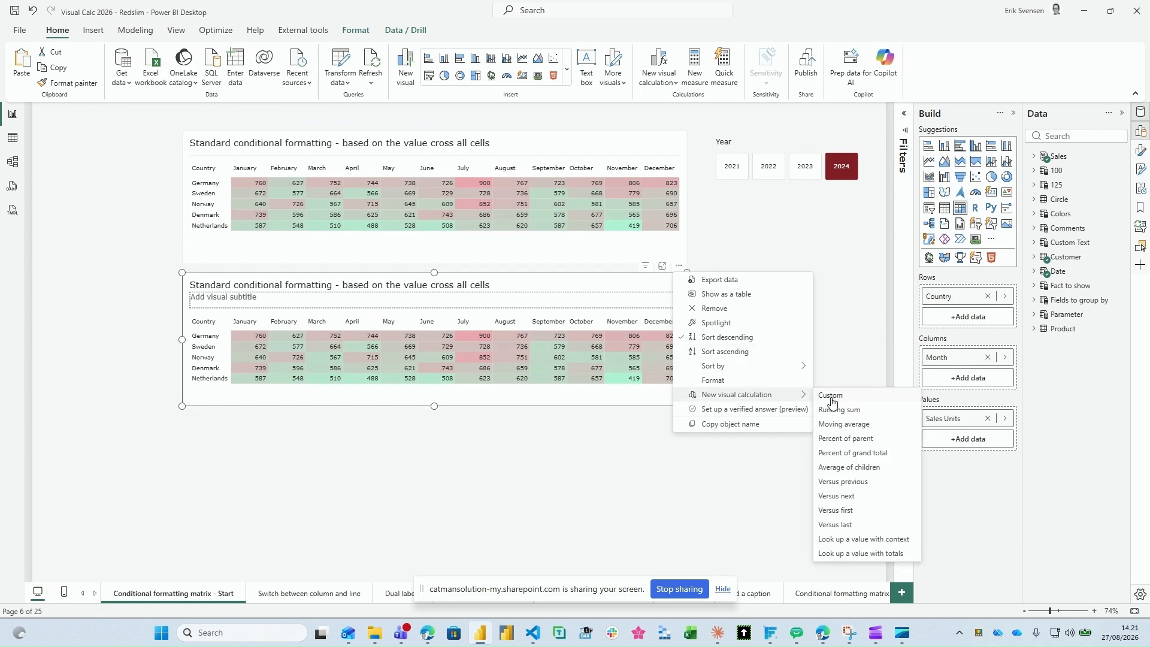
click(835, 396)
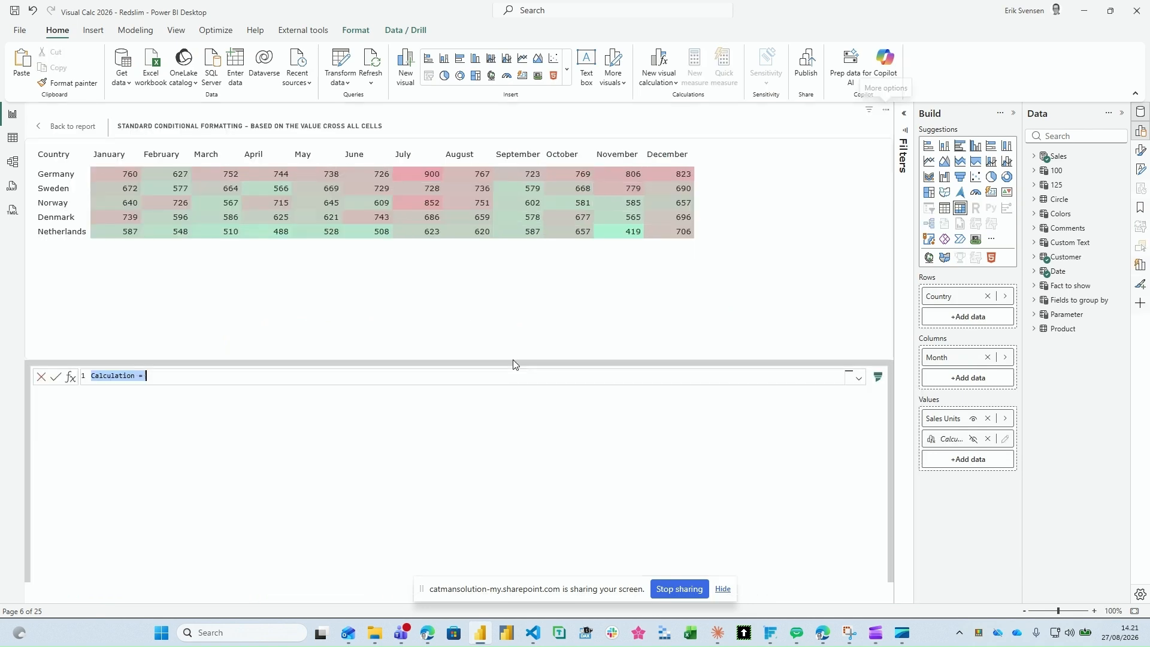
text(Row)
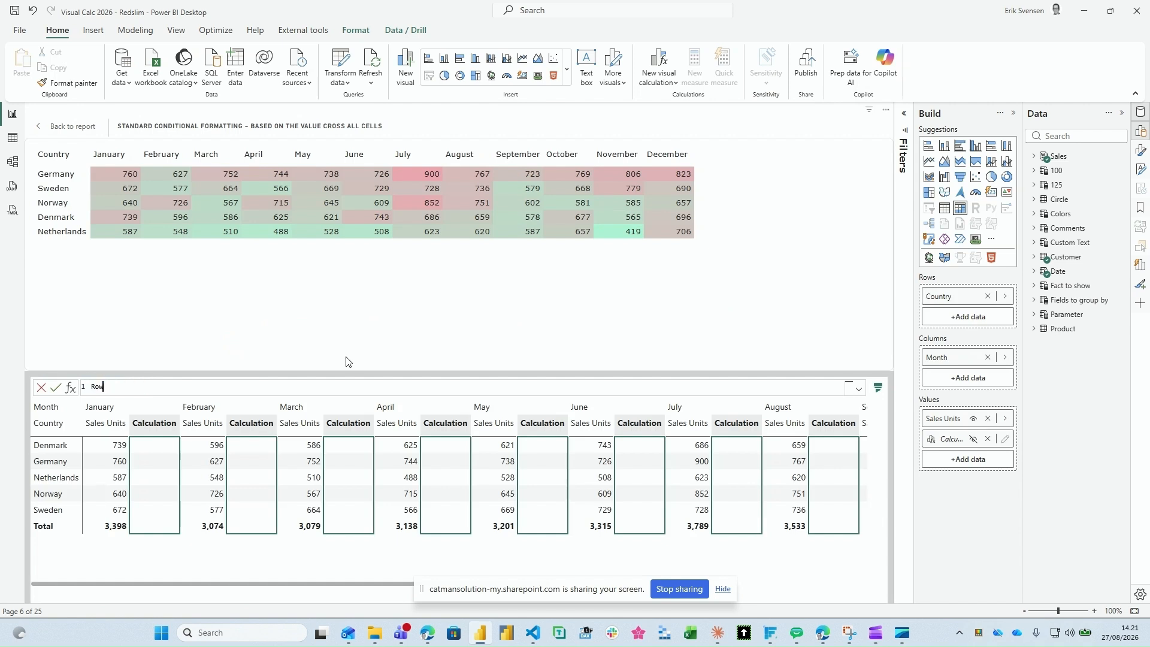
text( Rank = ra)
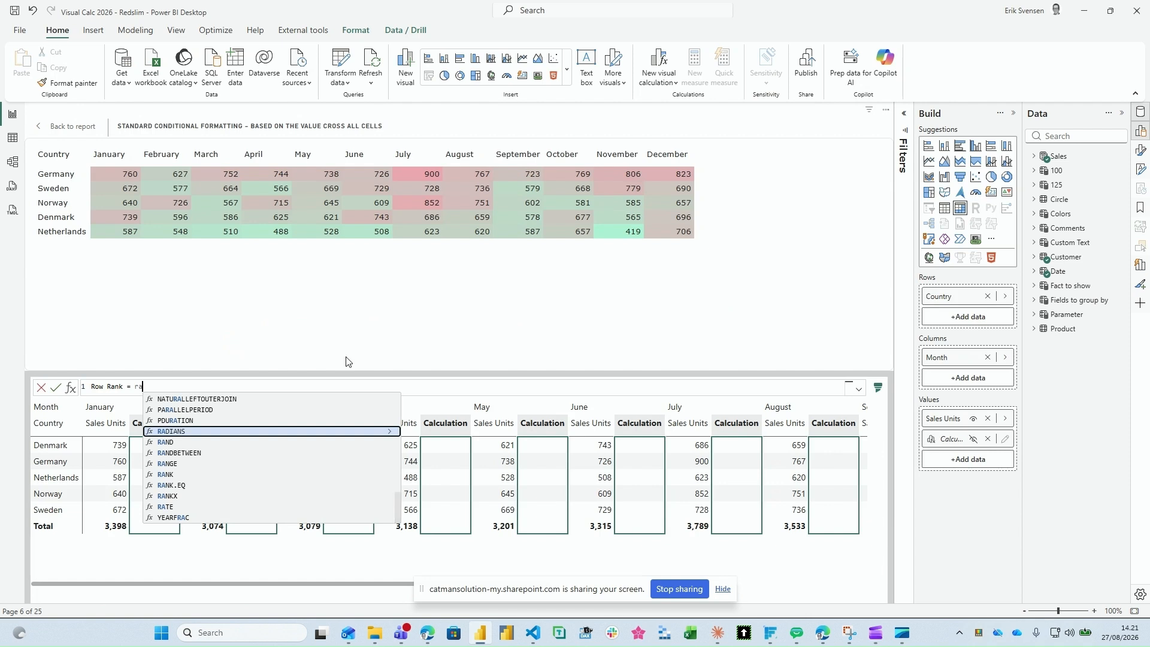
text(nk()
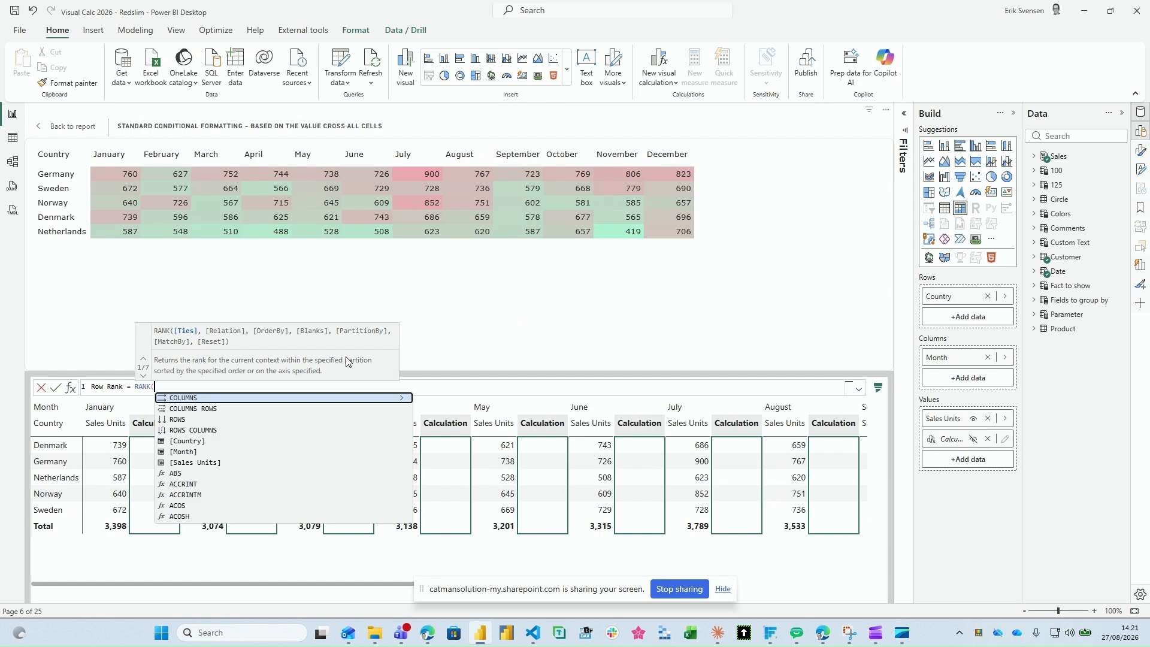
Step: Make RANK run over COLUMNS and add an ORDERBY on [Sales Units]
key(Tab)
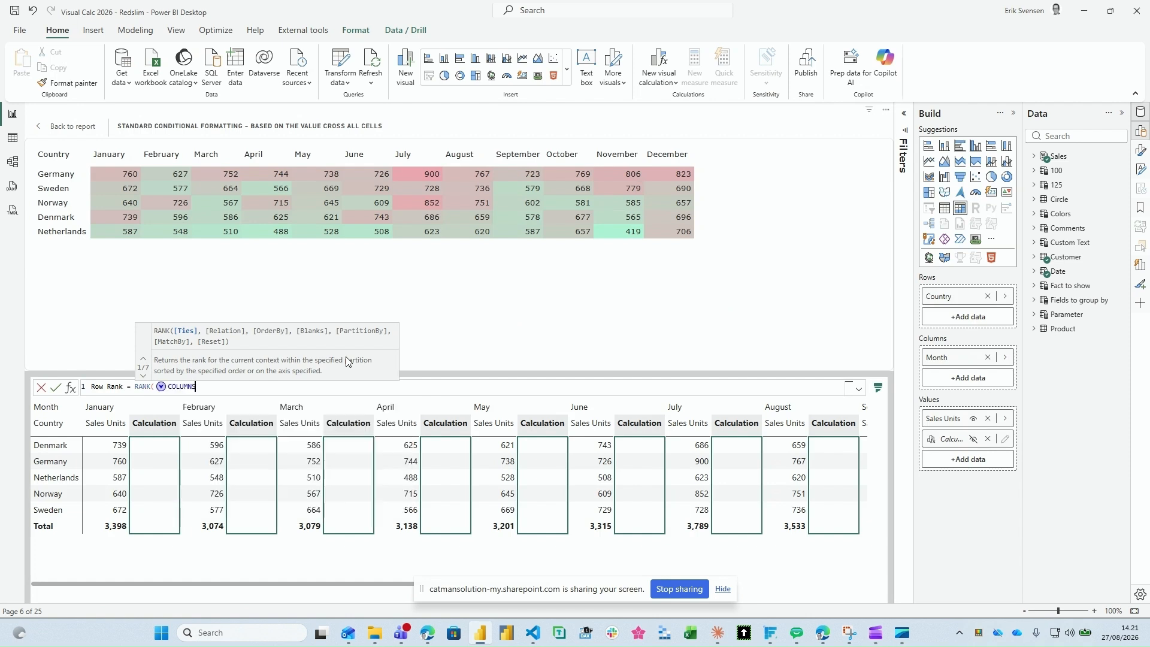
text(,)
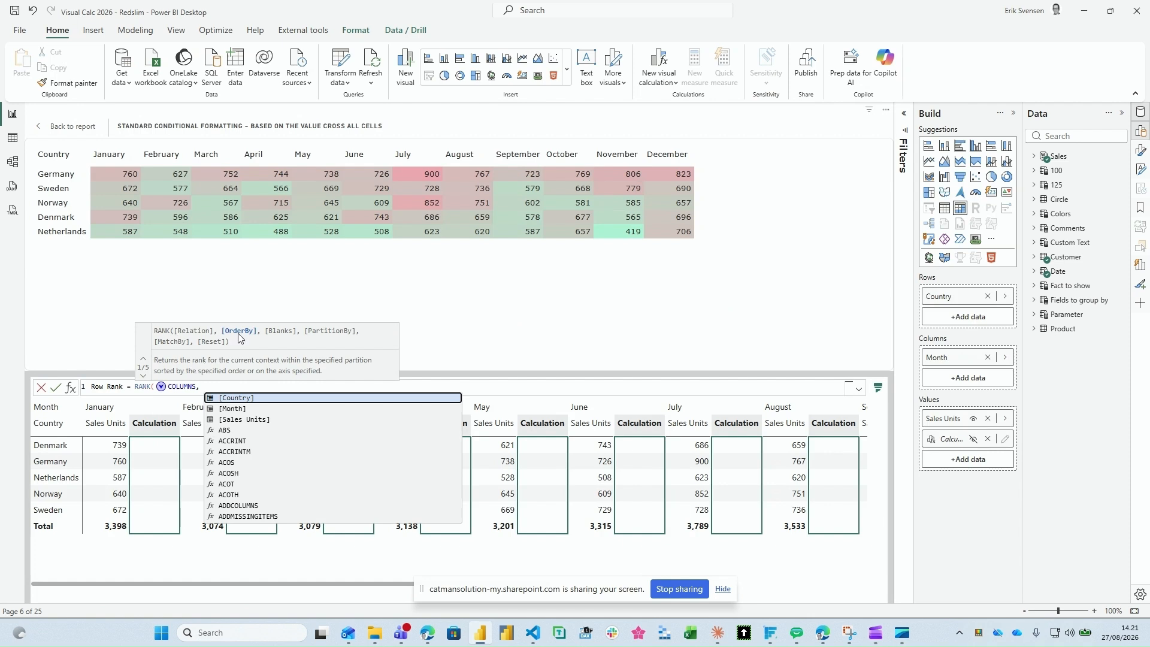
text(or)
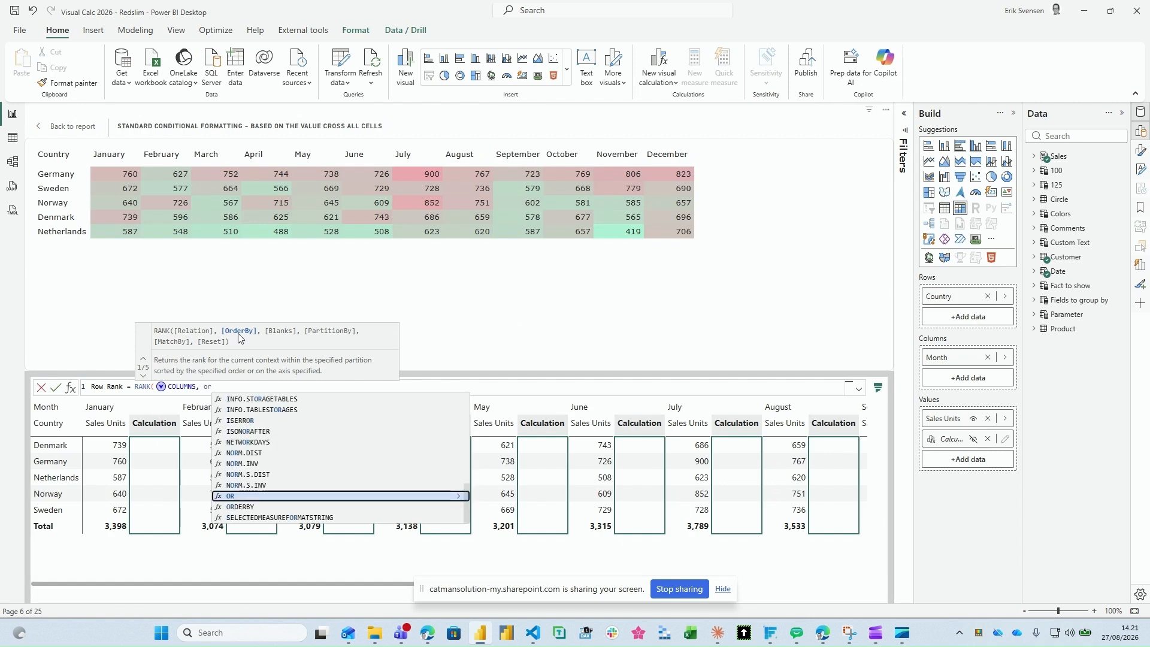
key(Down)
key(Tab)
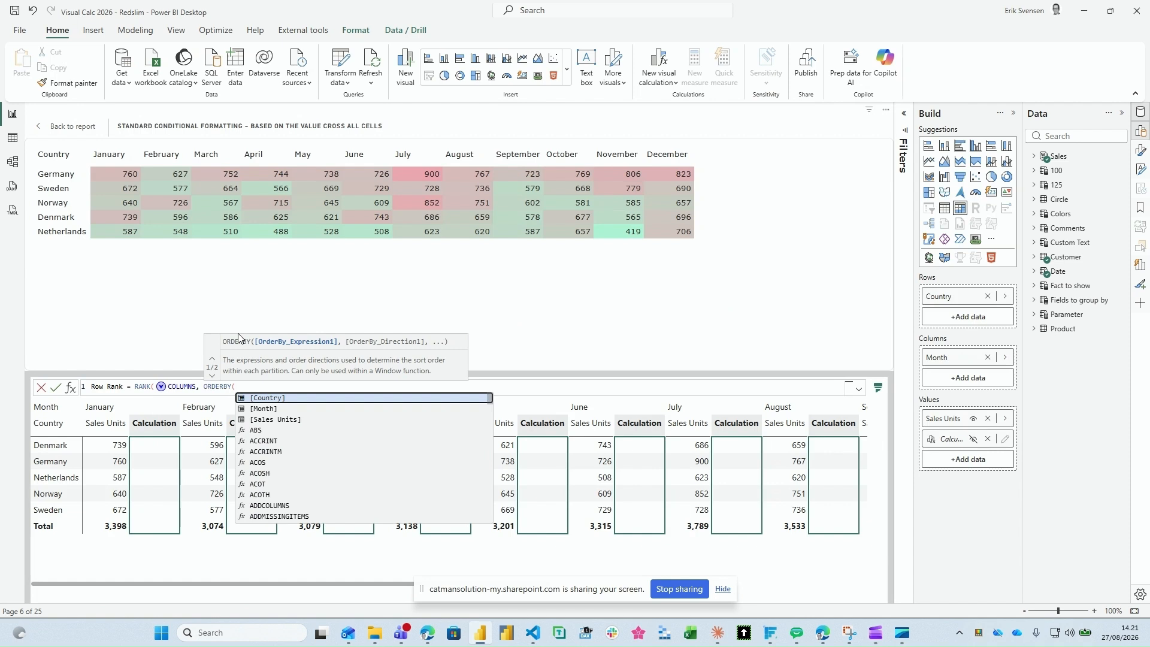
key(Down)
key(Down)
key(Tab)
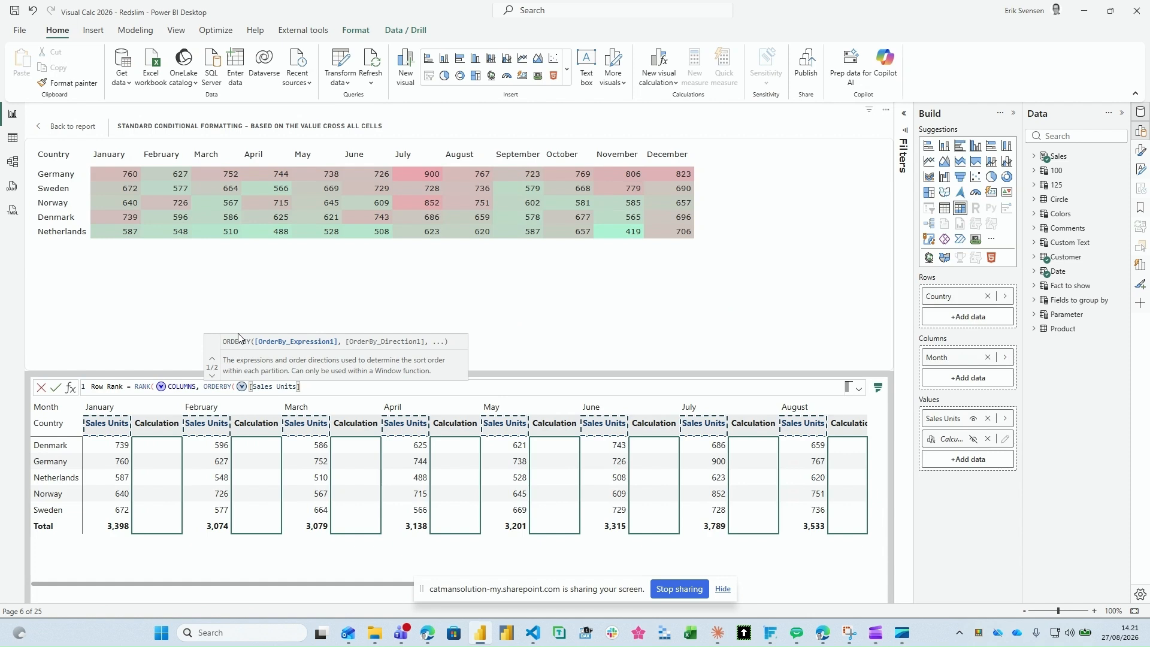
Step: Set the ORDERBY direction to DESC and commit the Row Rank calculation
text(, d)
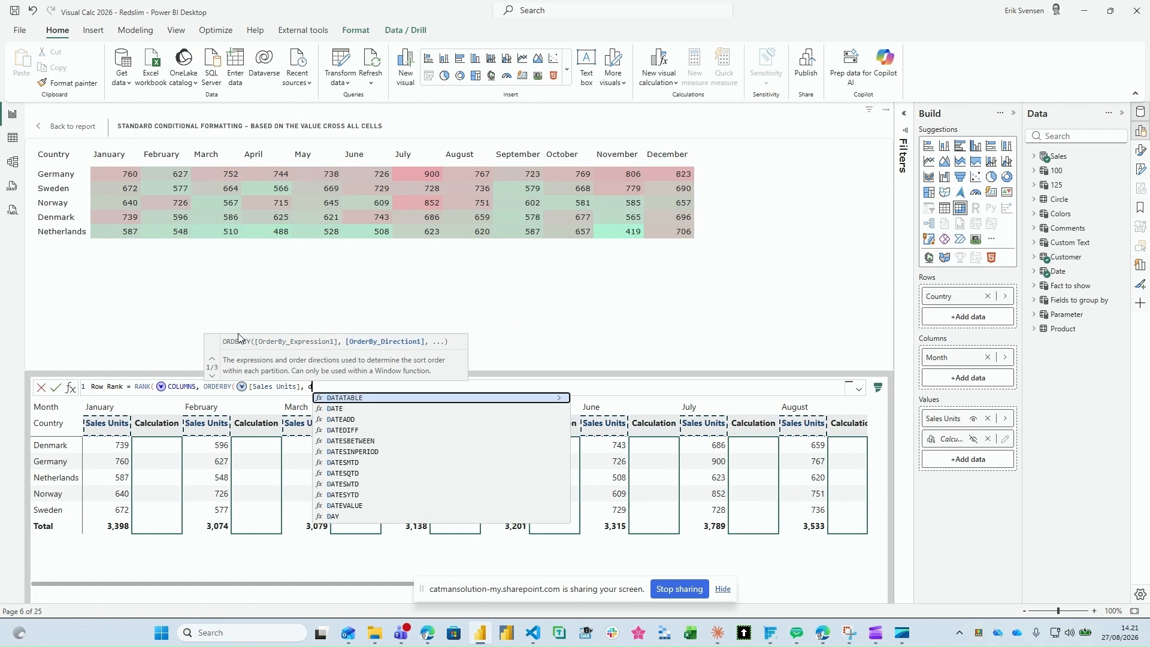
text(e)
key(Tab)
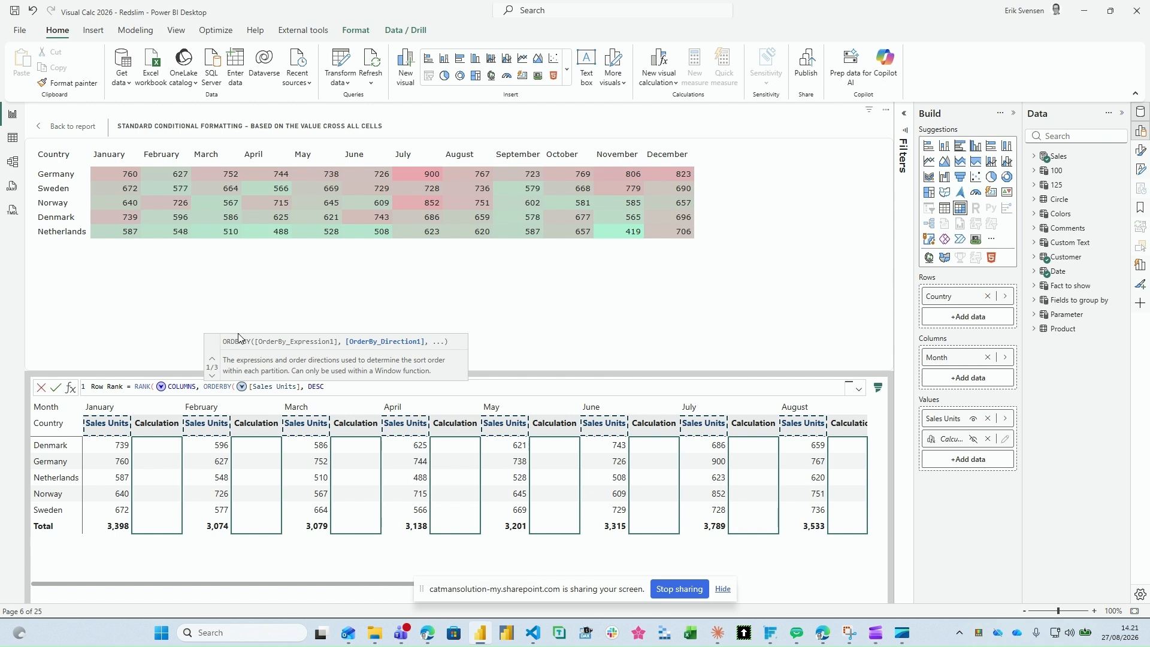
text())
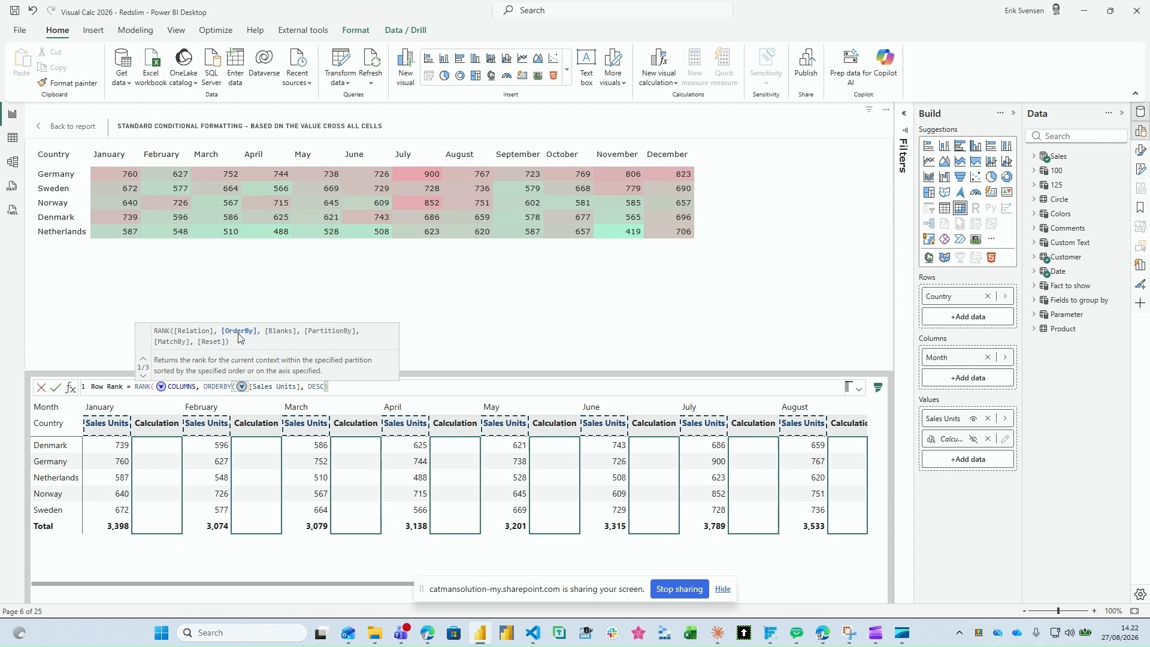
key(Return)
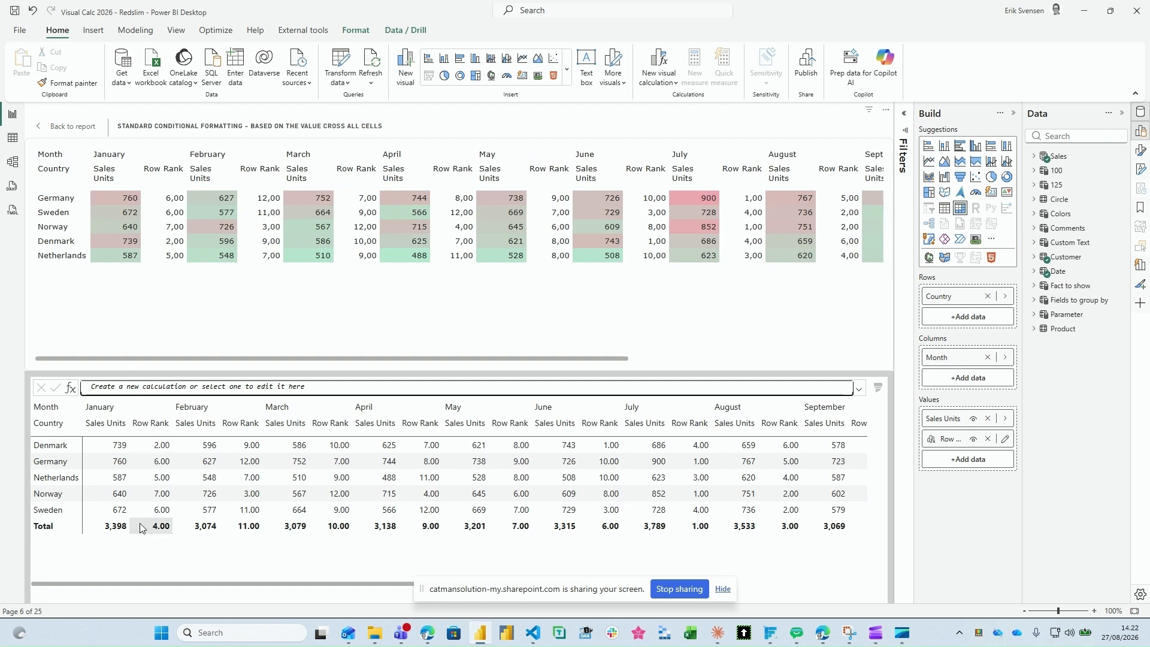
Step: Base the background color gradient of Sales Units on the Row Rank field
drag(268, 583, 460, 569)
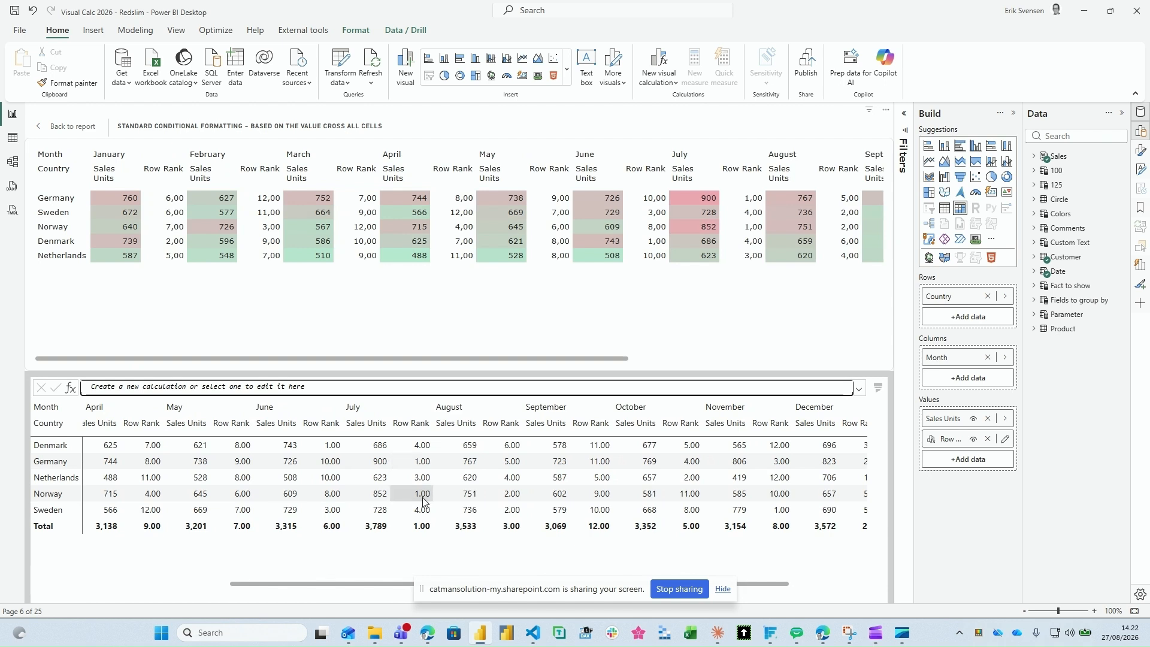
right_click(967, 417)
mouse_move(1003, 498)
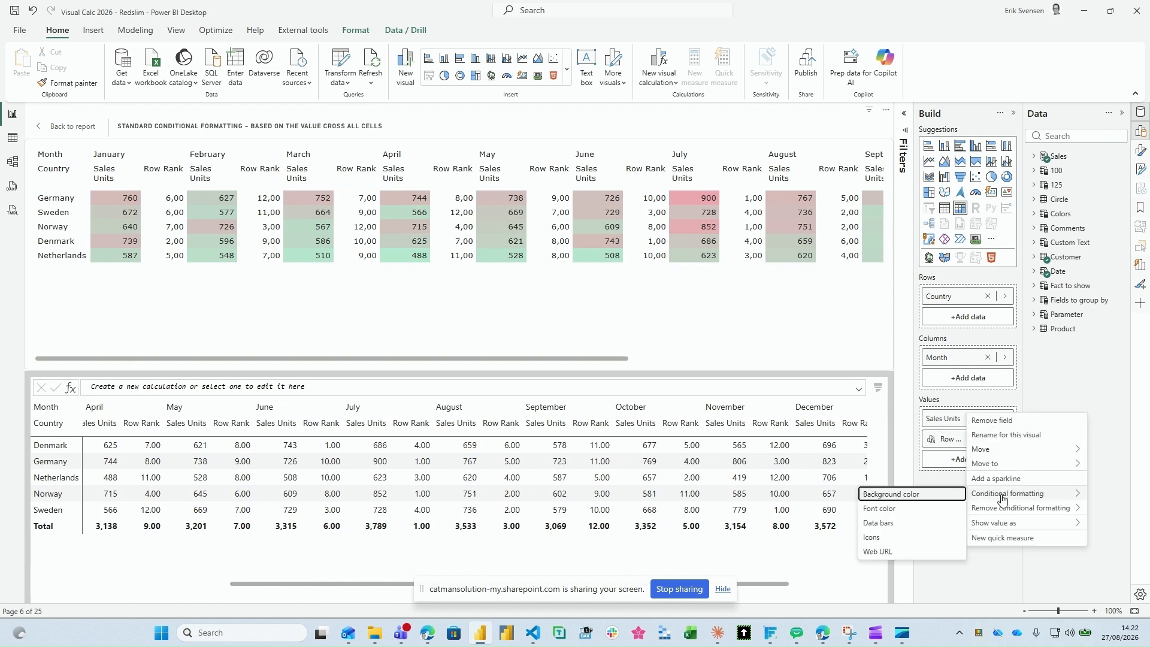
click(892, 494)
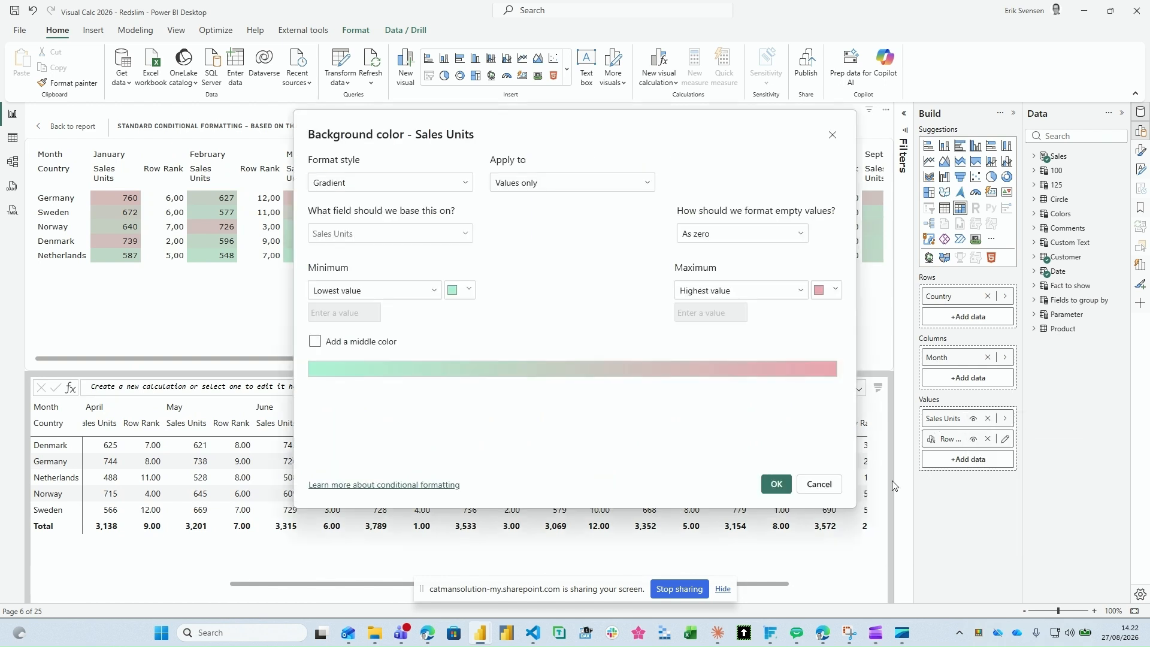
click(462, 244)
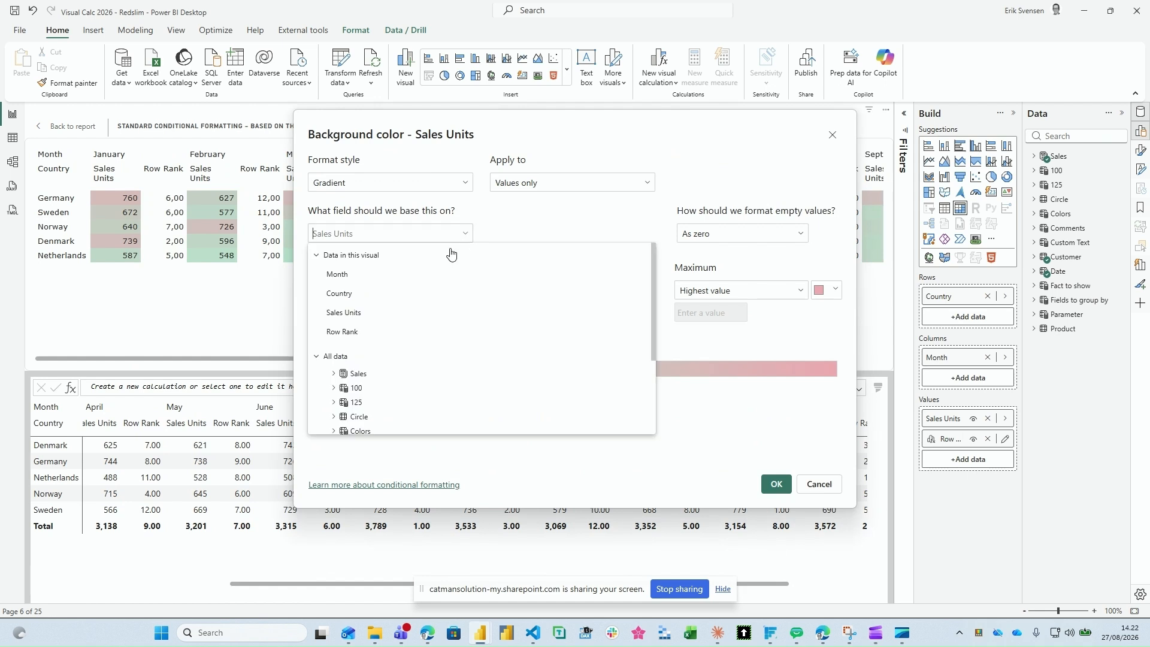
click(356, 333)
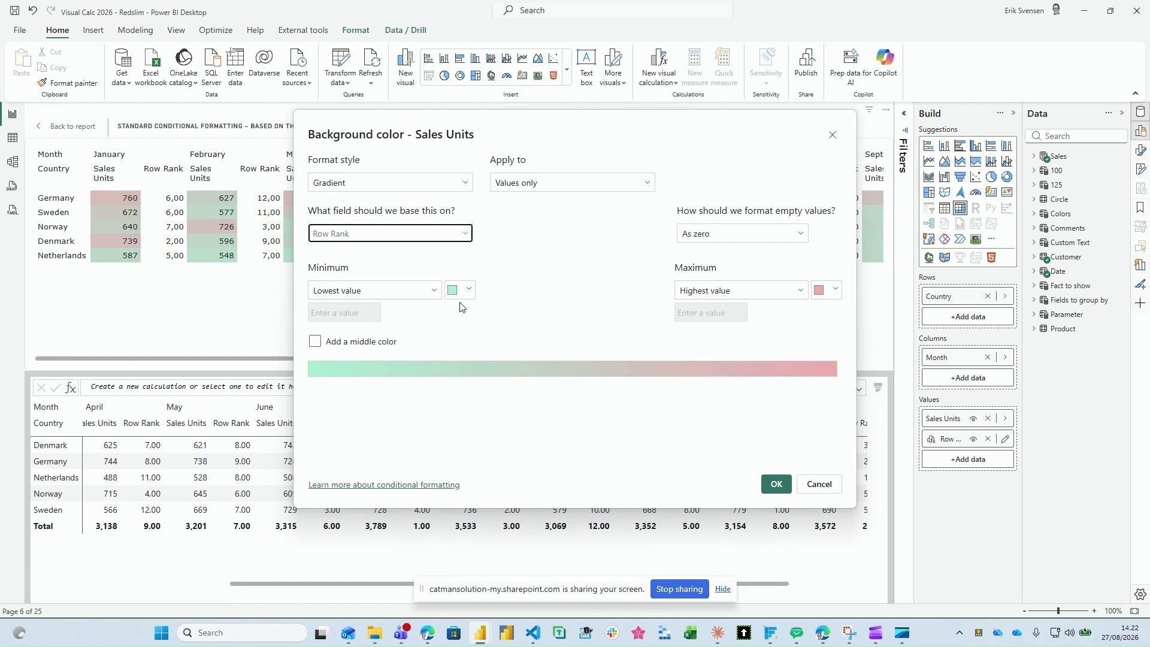
click(781, 488)
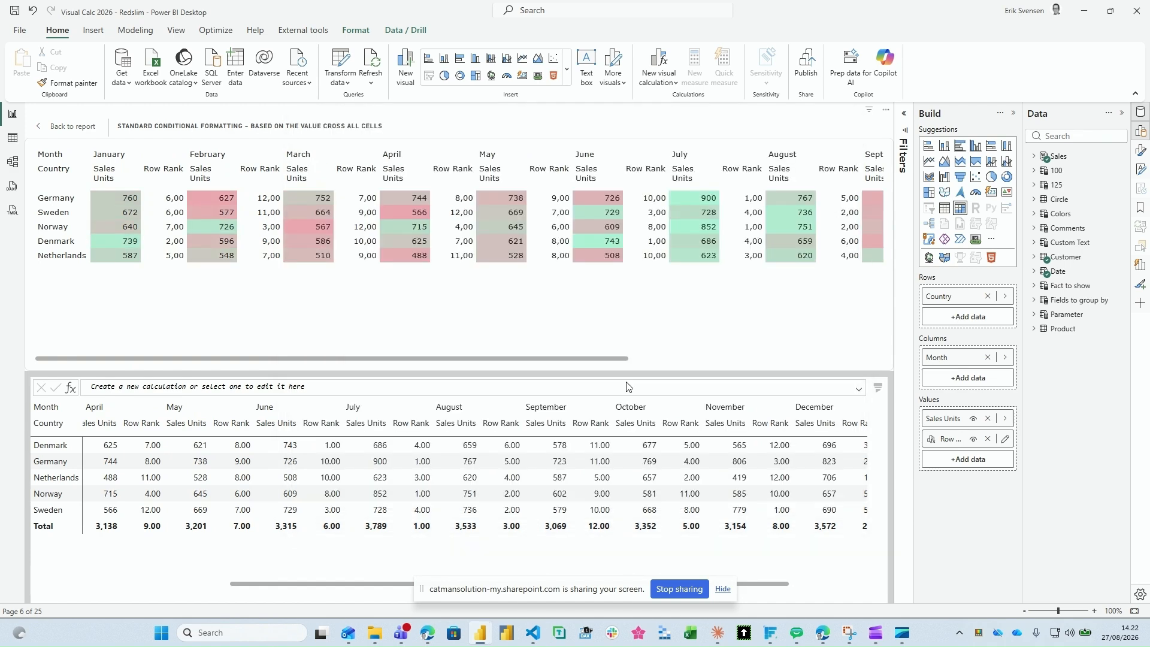
Step: Hide Row Rank from the matrix and return to the report page
click(973, 440)
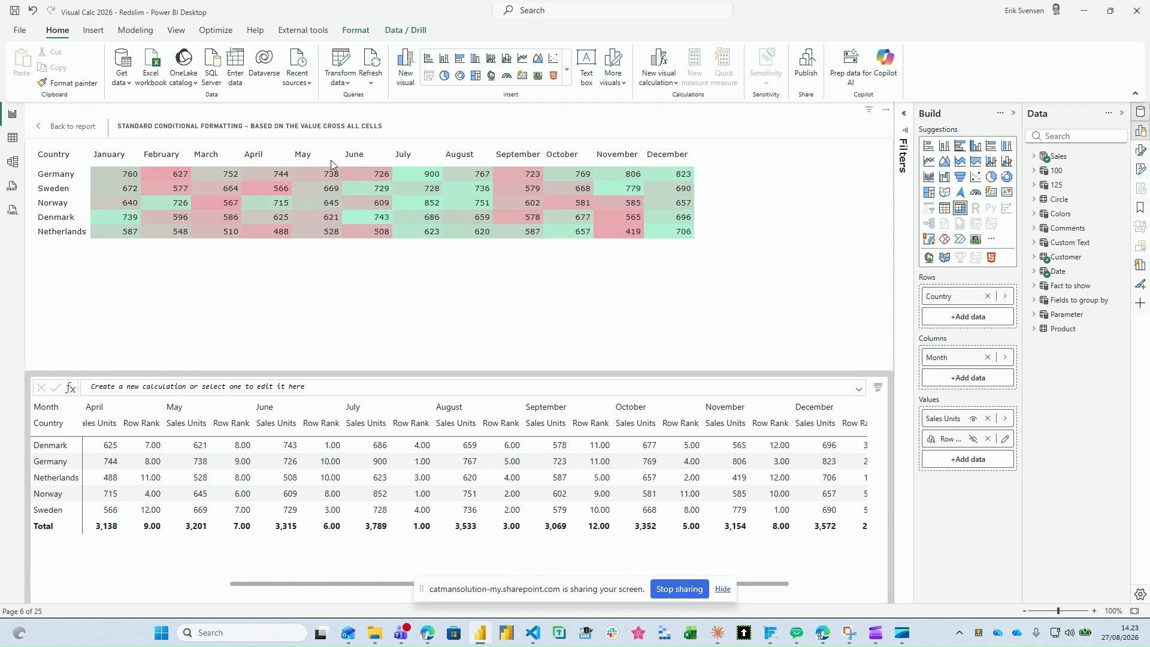
click(79, 127)
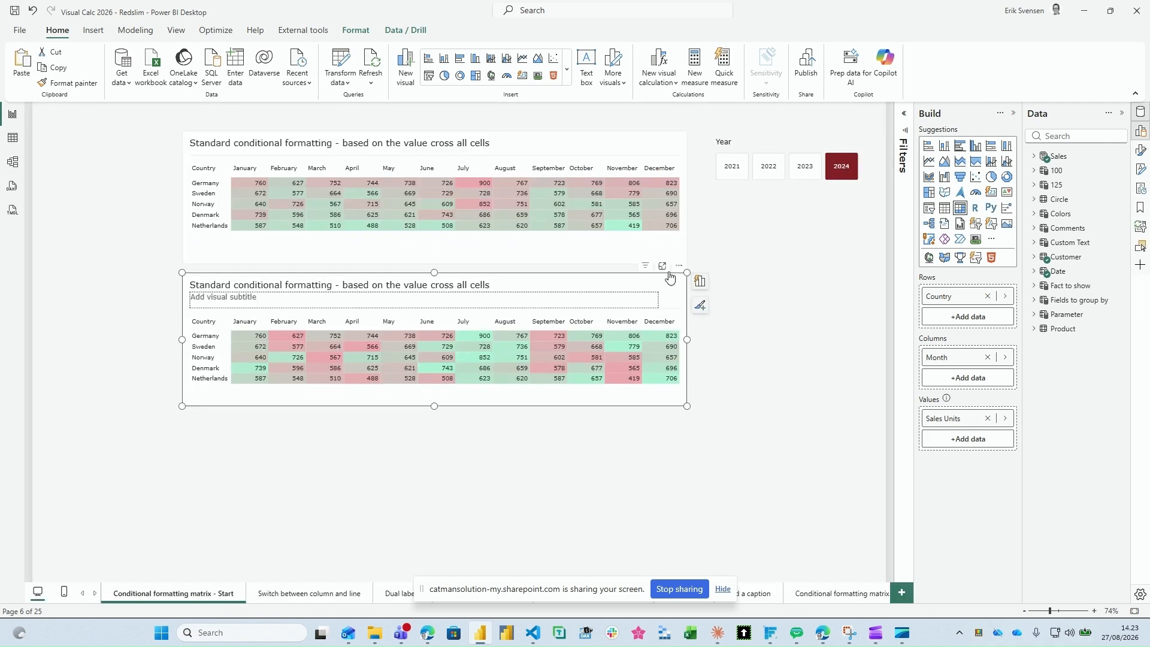
click(669, 277)
click(608, 282)
click(405, 457)
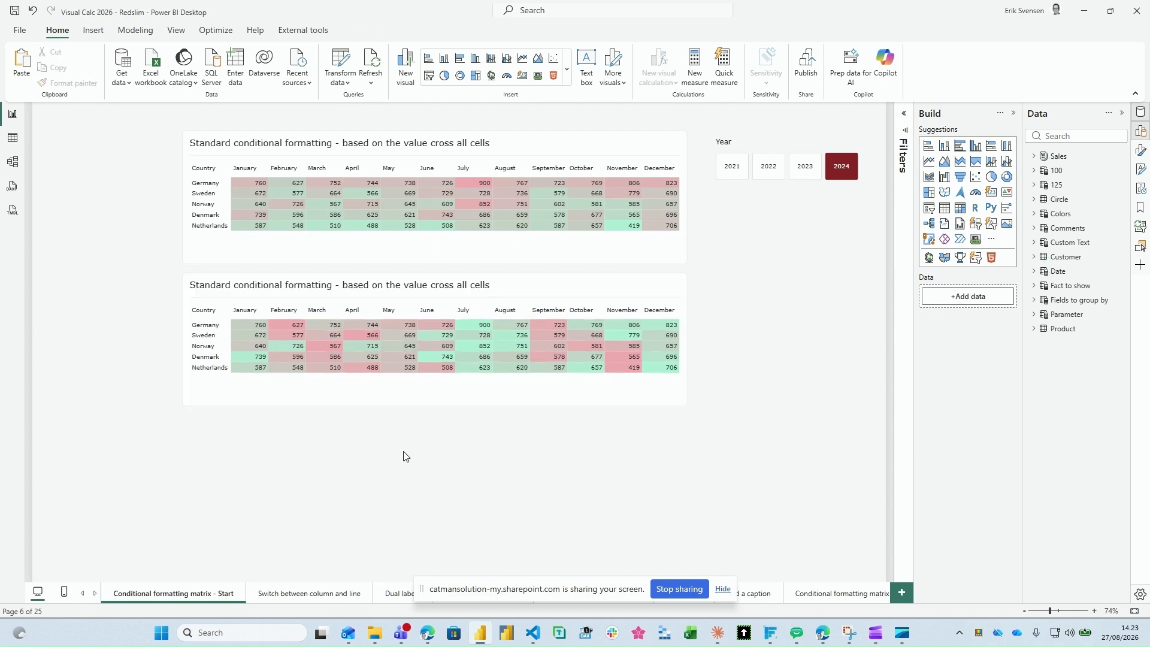
Step: Duplicate the Row Rank-formatted matrix directly below itself and start a new visual calculation on the copy
click(430, 307)
drag(429, 307, 432, 428)
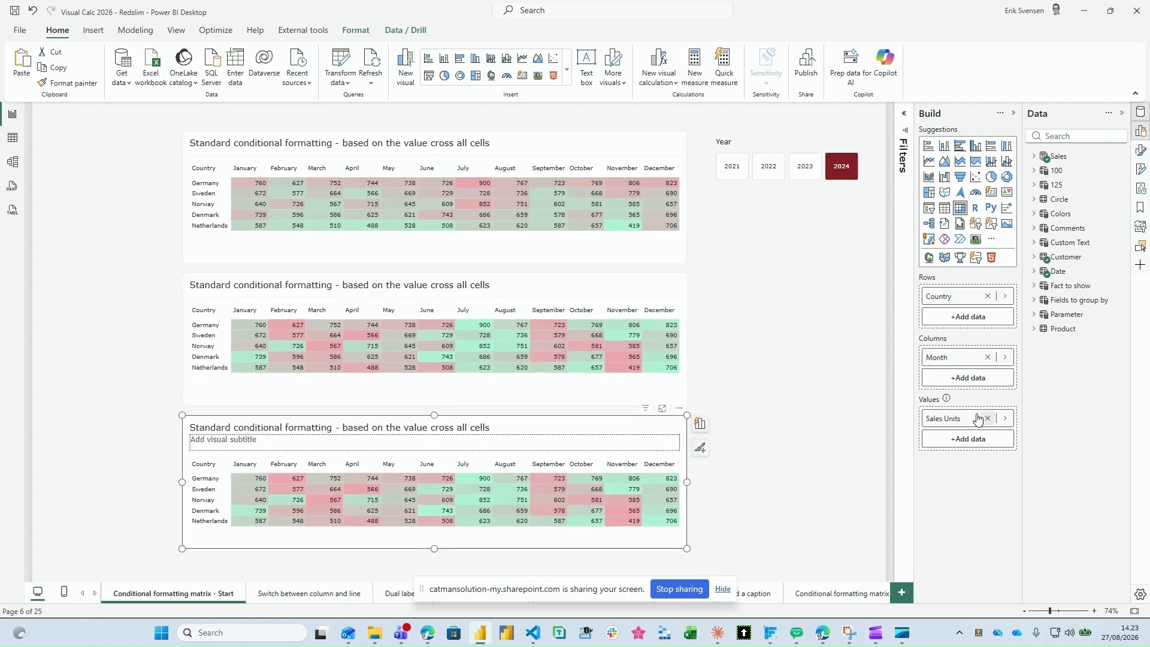
click(964, 440)
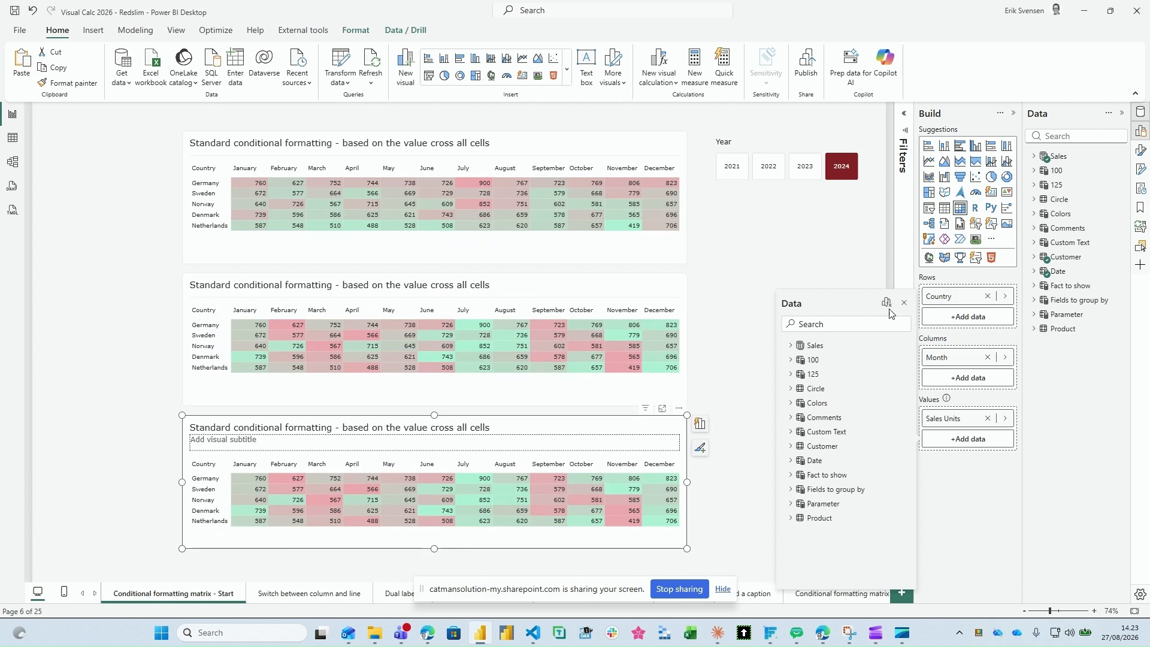
click(887, 302)
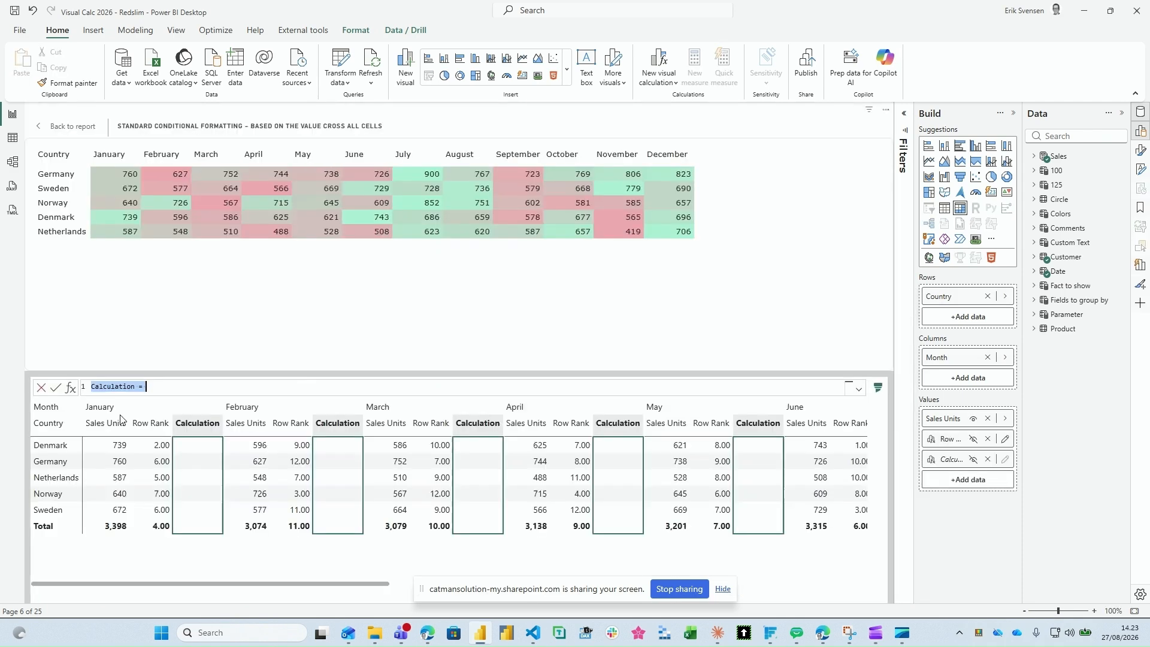
Step: Name the new calculation Col Rank and begin its formula with the RANK function
text(R)
key(BackSpace)
text(Col Rank = ra)
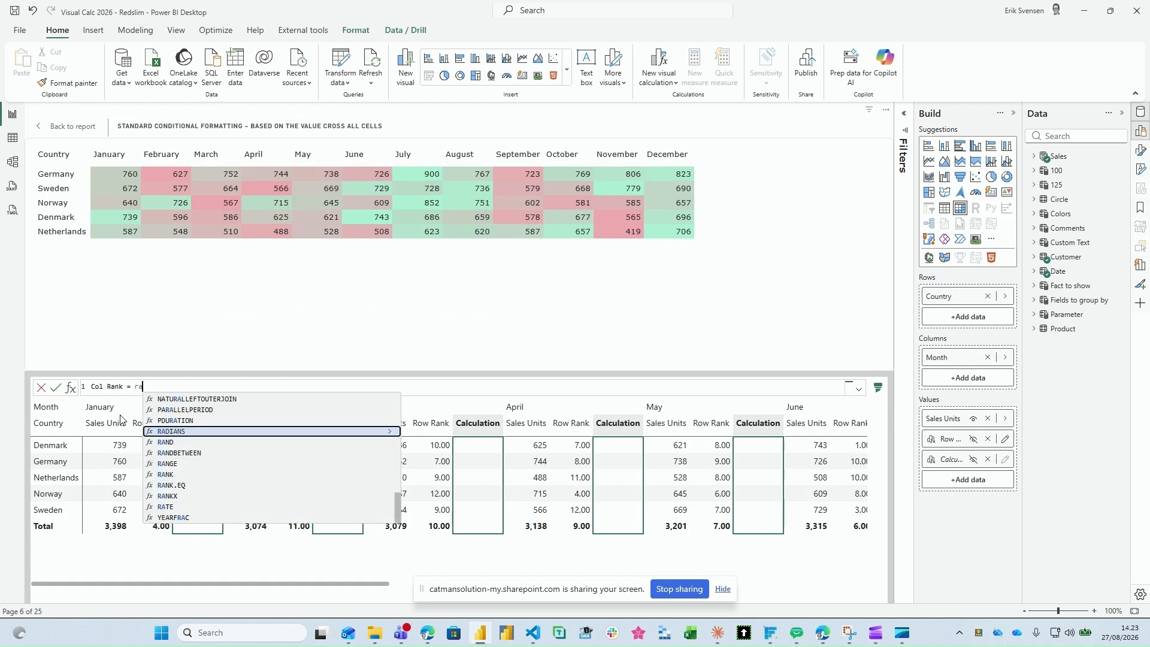
text(n)
key(Tab)
key(BackSpace)
key(BackSpace)
key(BackSpace)
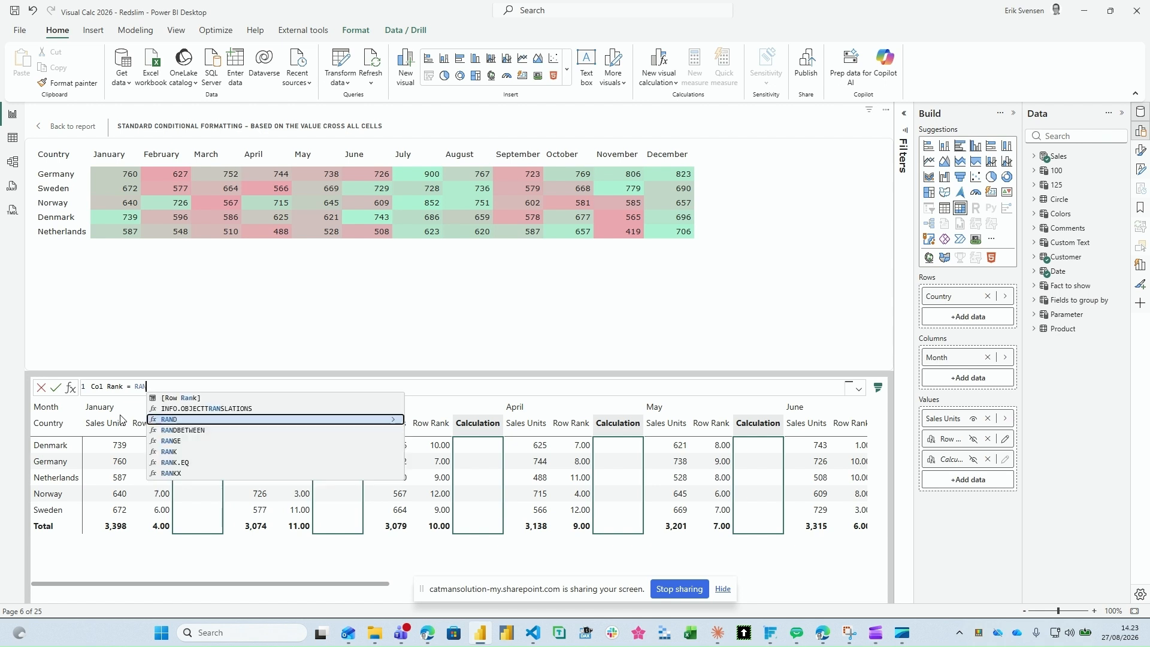
key(Down)
key(Down)
key(Down)
key(Tab)
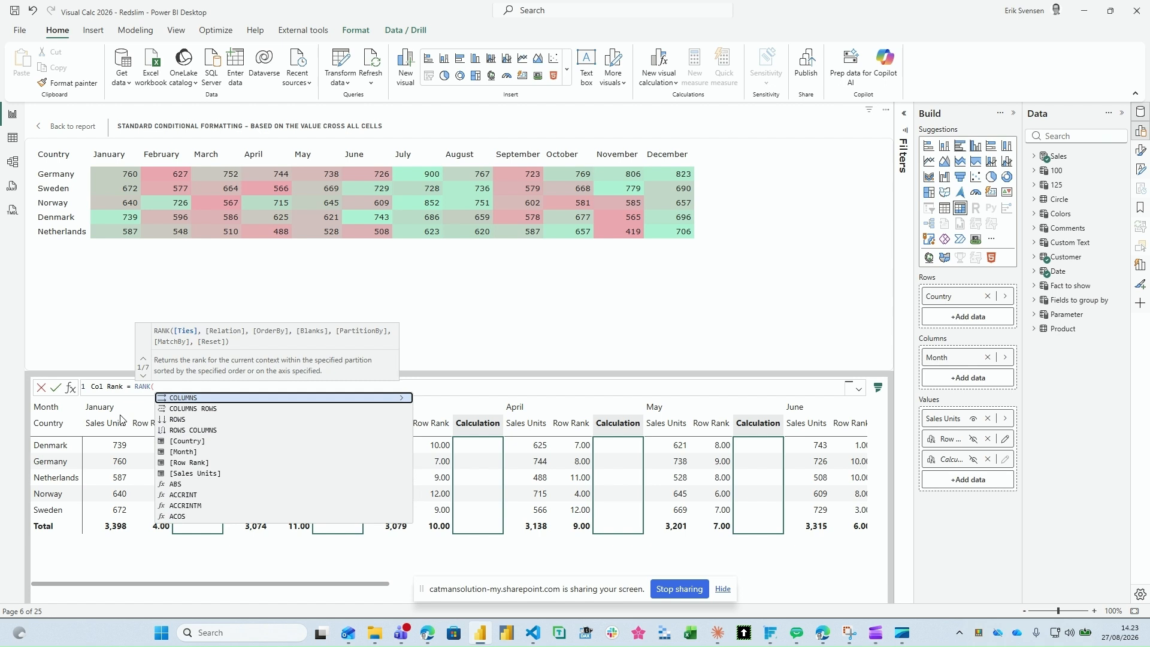
Step: Make RANK run over ROWS and add an ORDERBY on [Sales Units] in the Col Rank formula
key(Down)
key(Down)
key(Tab)
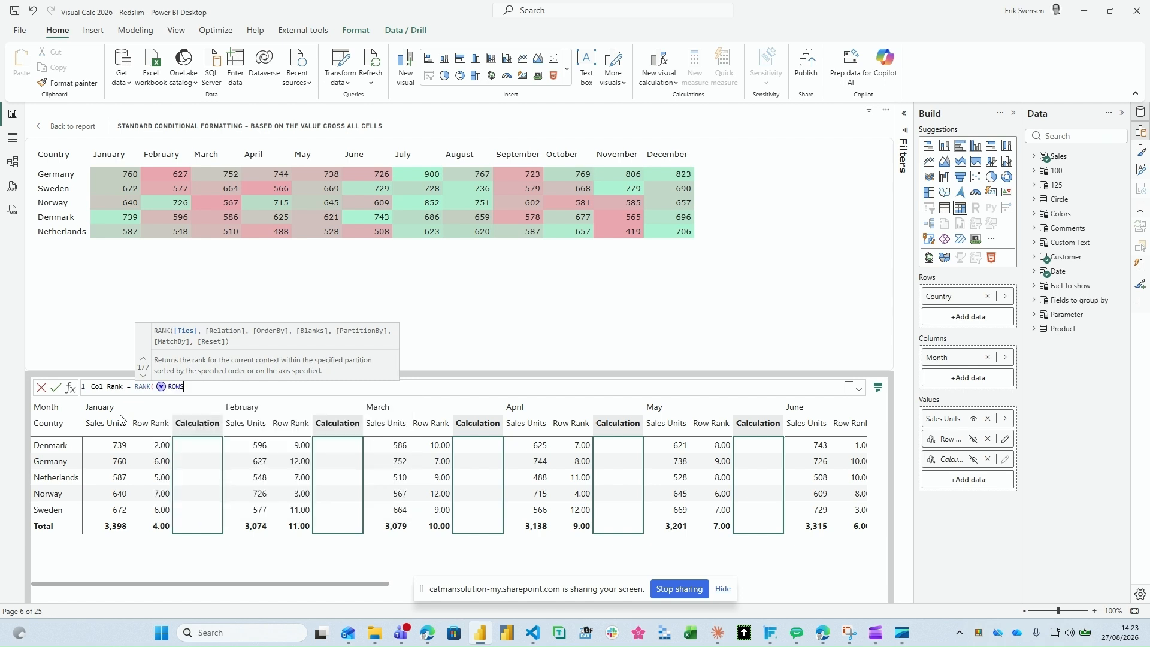
text(, or)
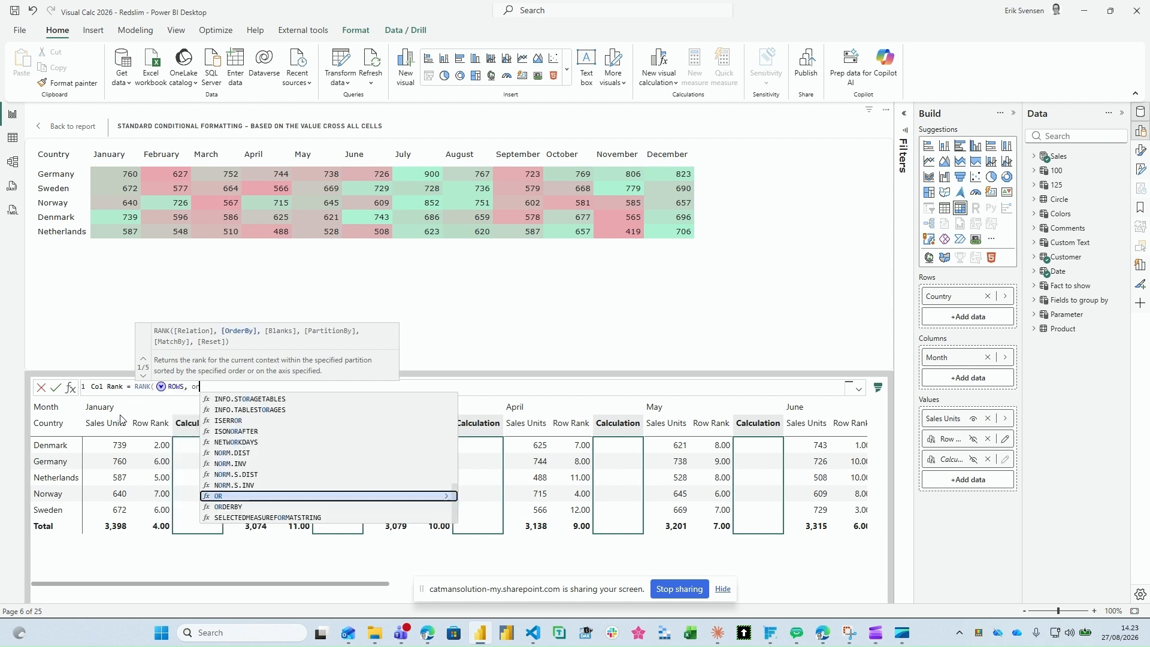
key(Down)
key(Tab)
key(Down)
key(Down)
key(Down)
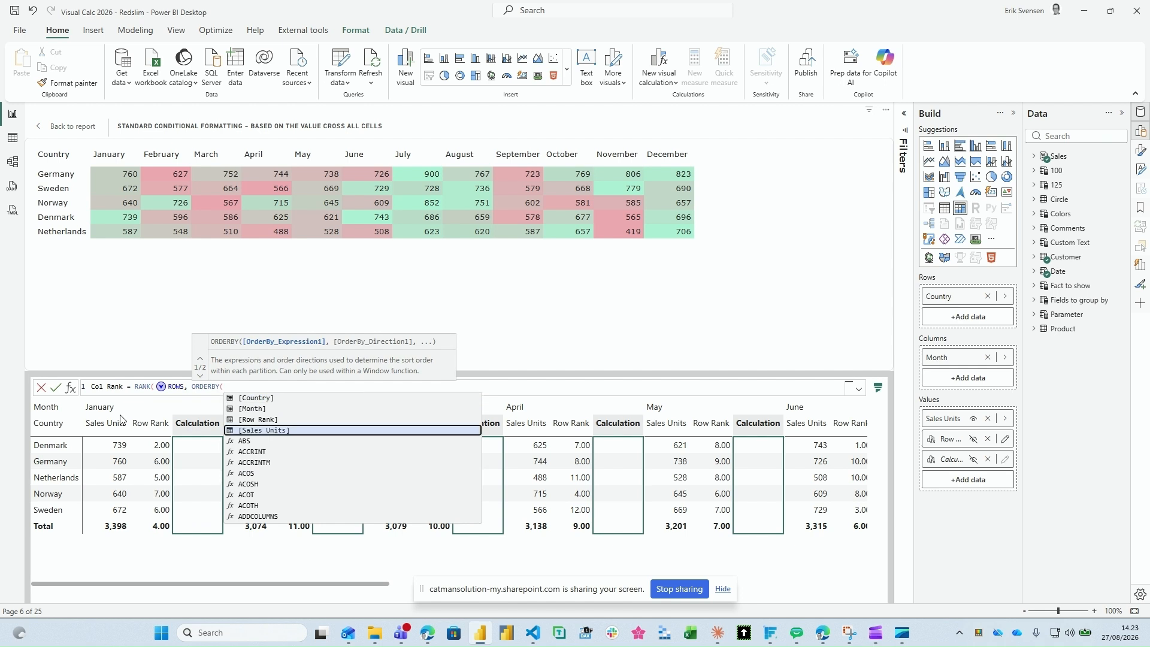
key(Tab)
Step: Set the ORDERBY direction to DESC, close the formula and commit the Col Rank calculation
text(, d)
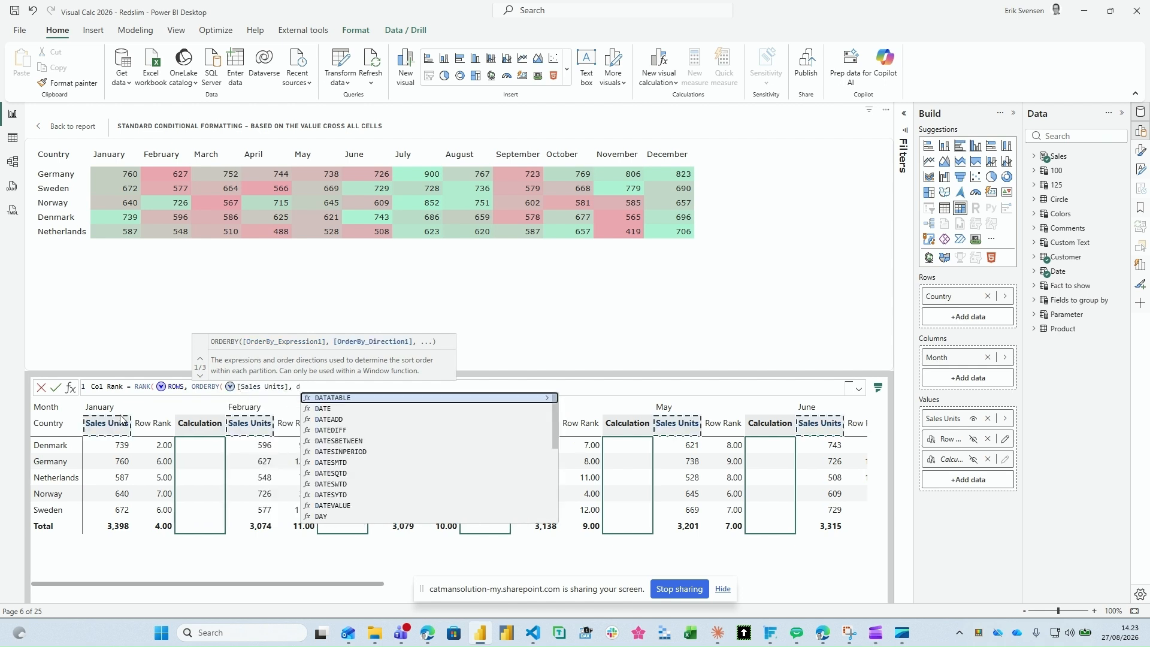
key(Down)
key(Down)
key(Up)
key(Up)
text(esc)
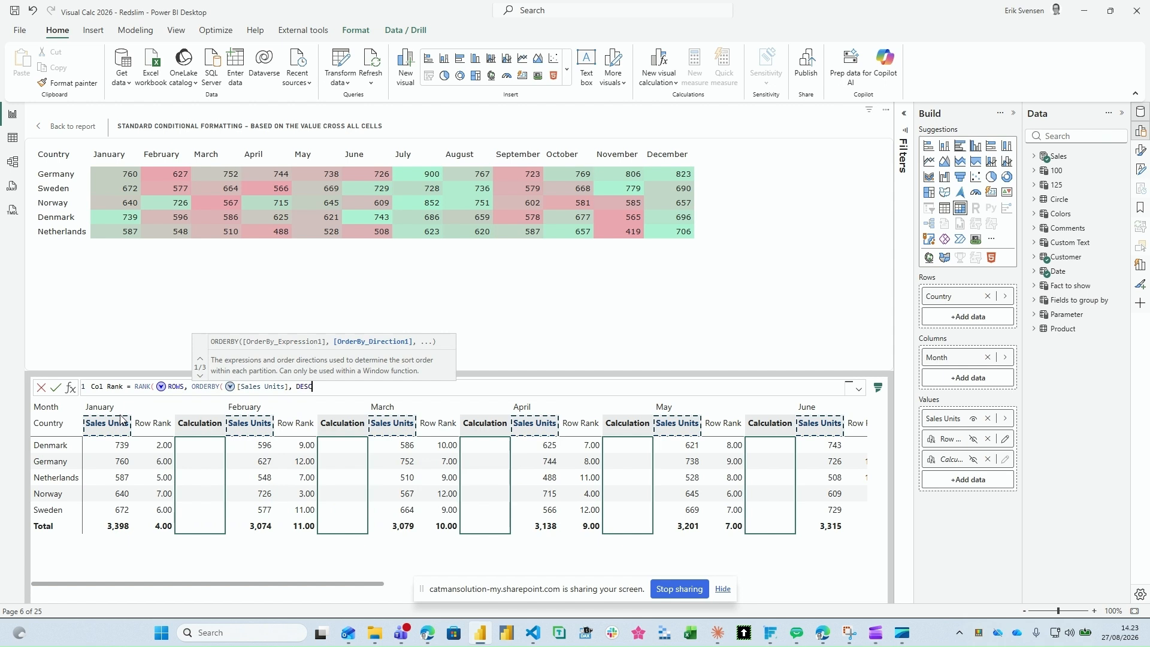
text())
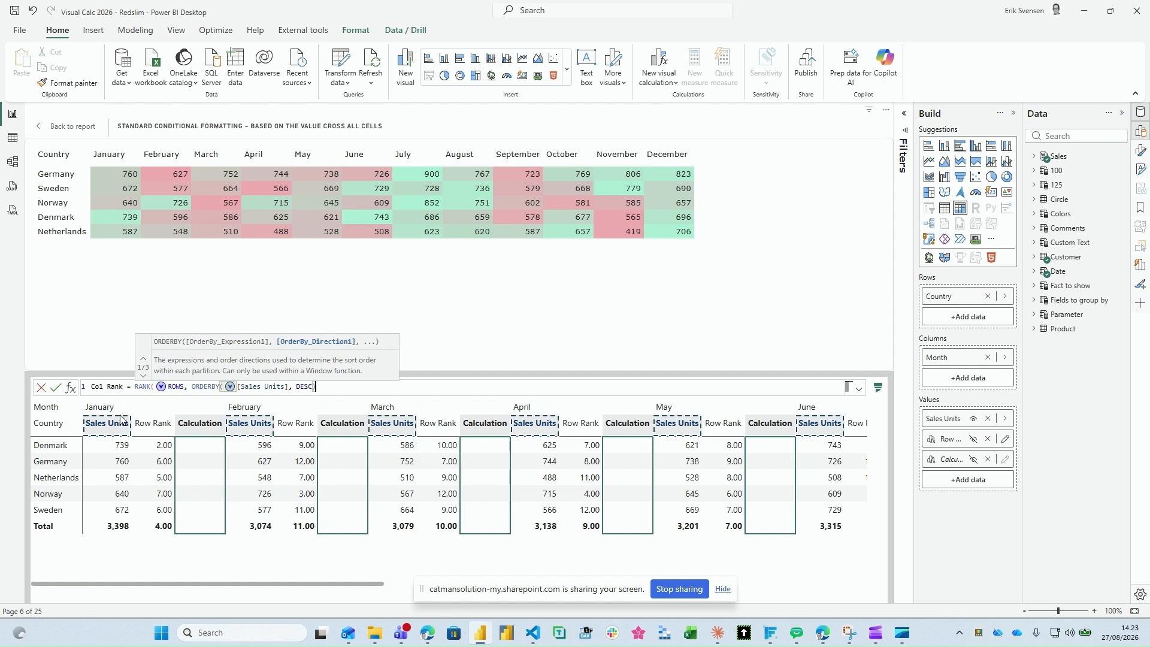
text())
key(Return)
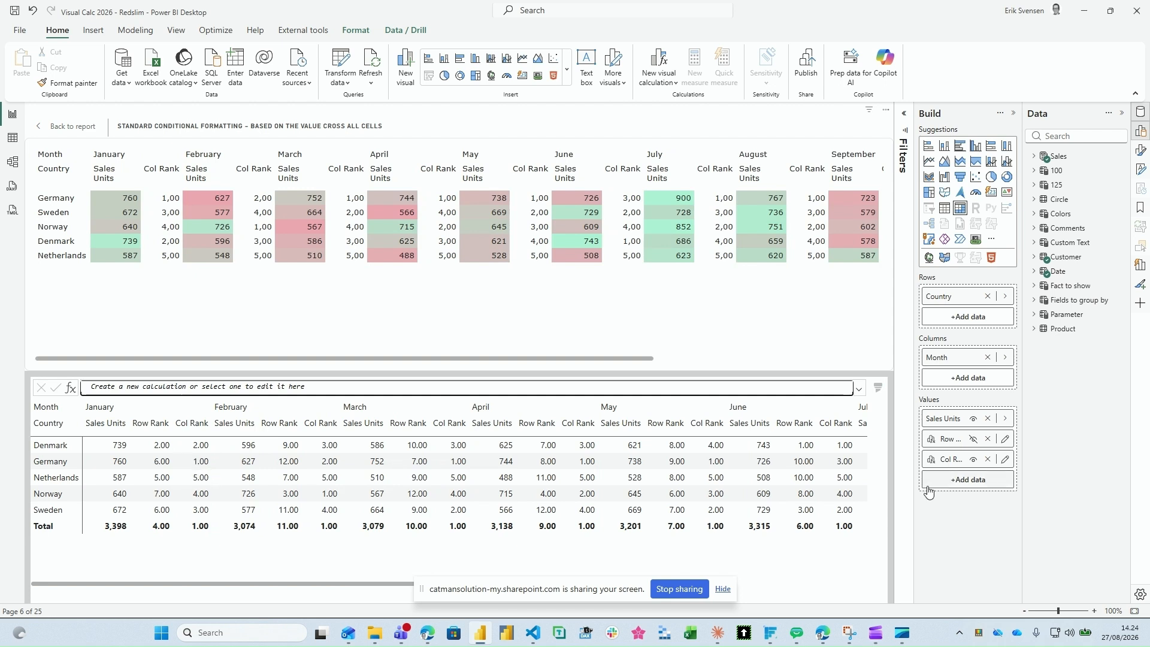
Step: Hide Col Rank from the matrix while leaving Sales Units shown
click(973, 460)
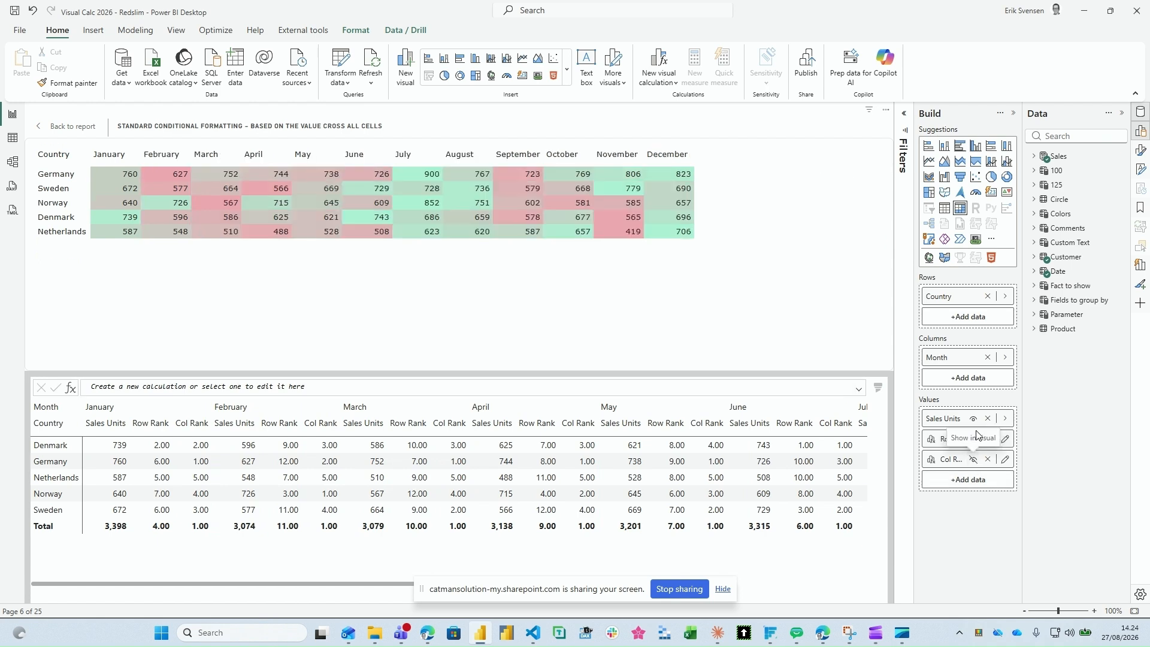
click(973, 419)
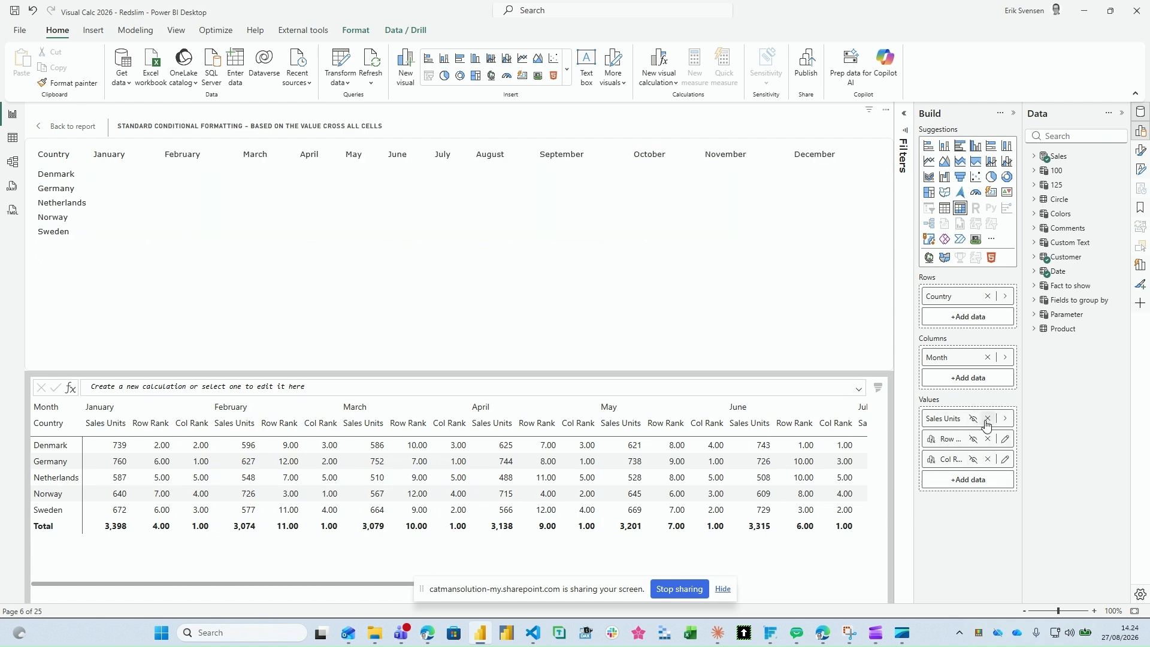
click(973, 420)
Step: Base the background color gradient of Sales Units on the Col Rank field and return to the report page with nothing selected
right_click(955, 422)
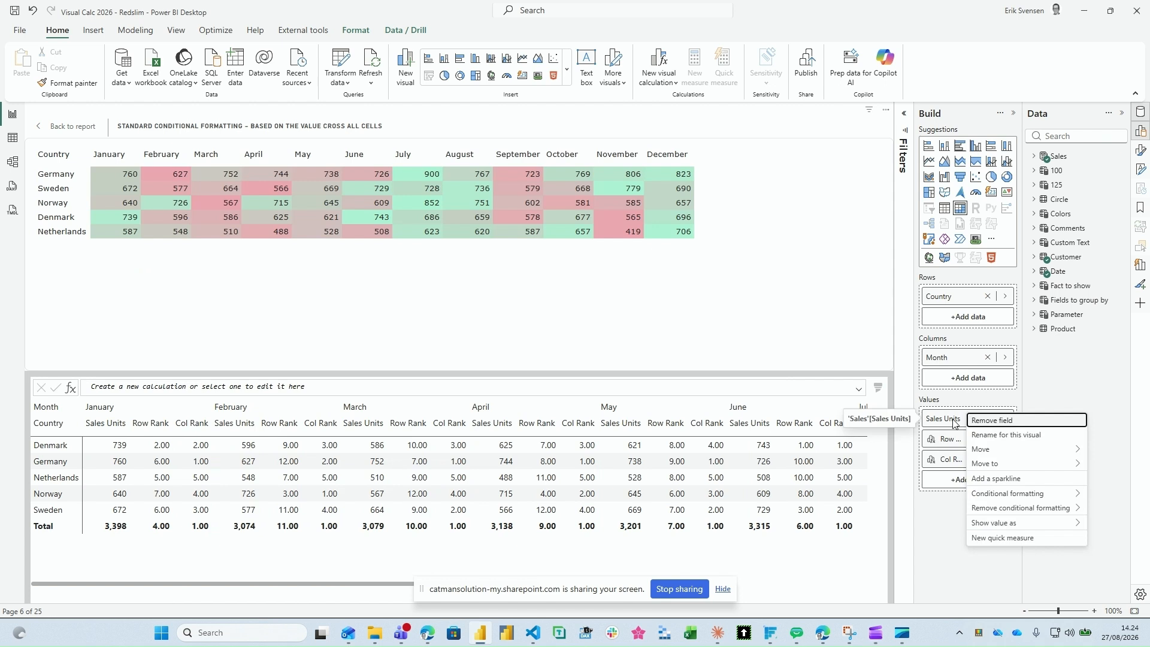
mouse_move(995, 497)
click(891, 494)
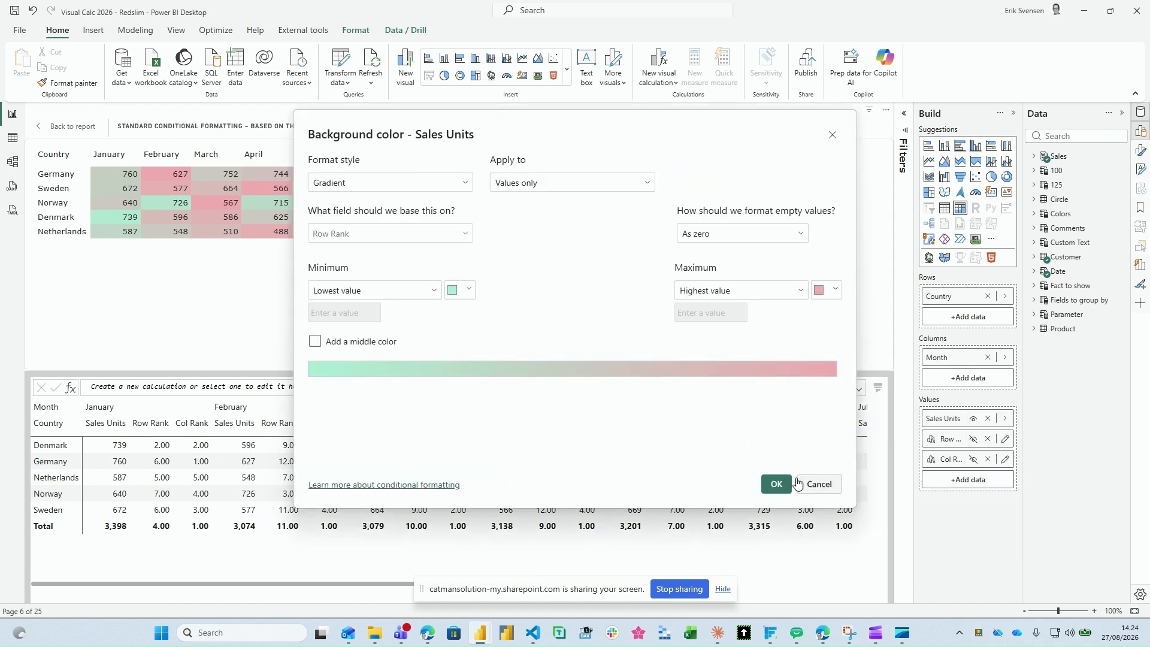
click(466, 236)
click(371, 350)
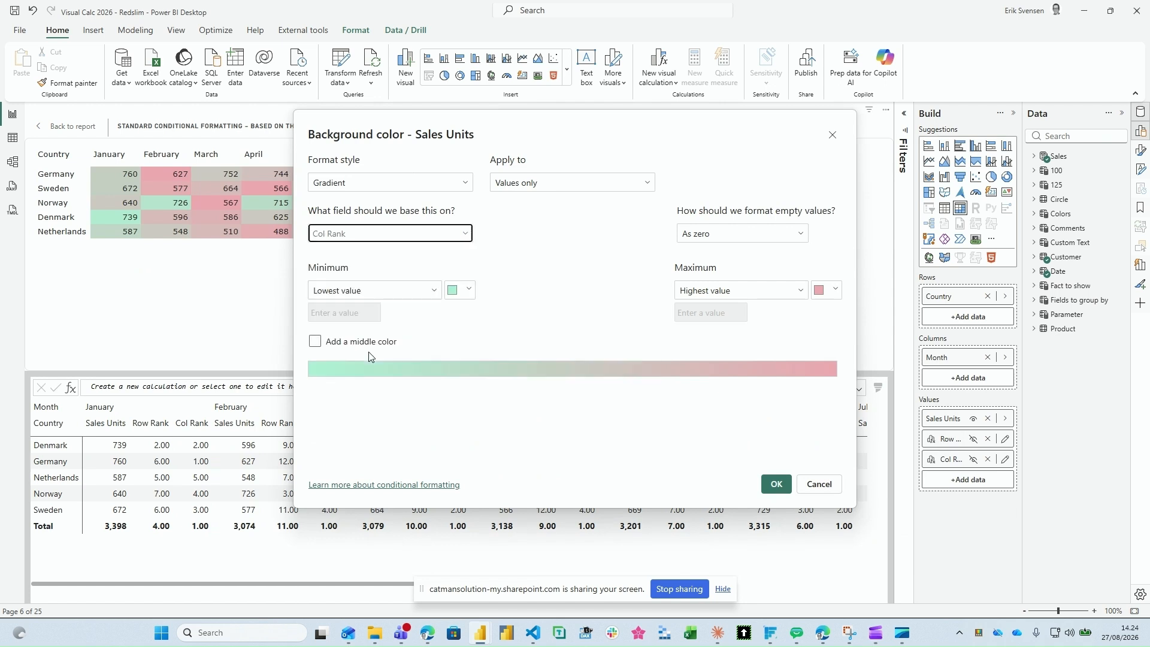
click(772, 481)
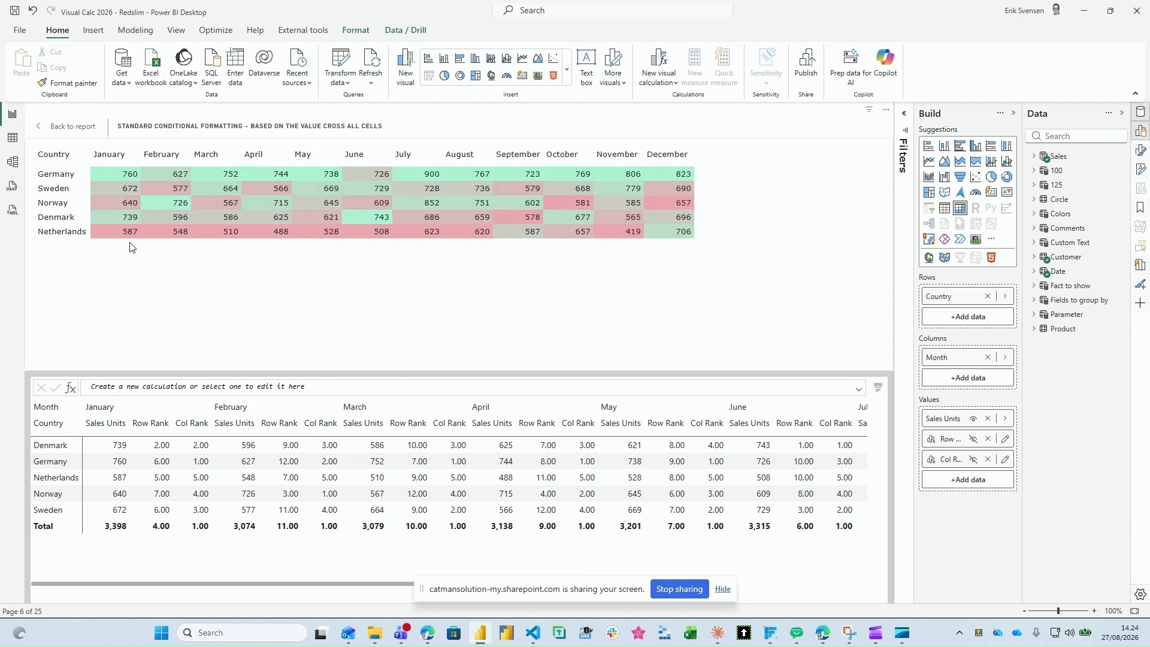
click(81, 135)
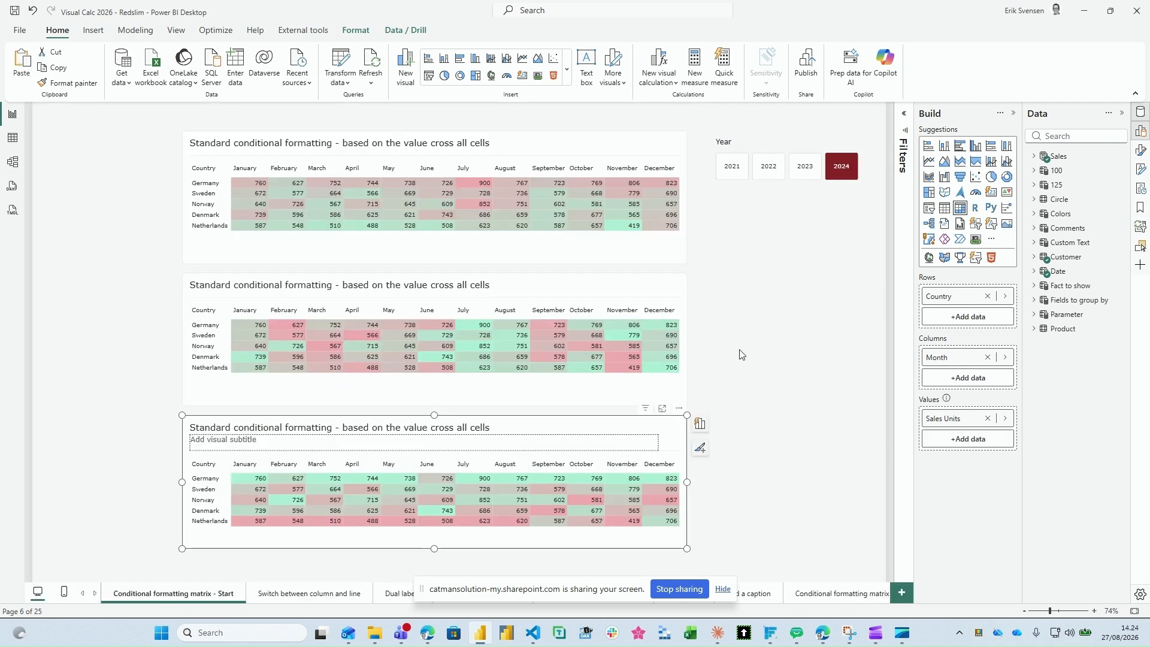
click(719, 417)
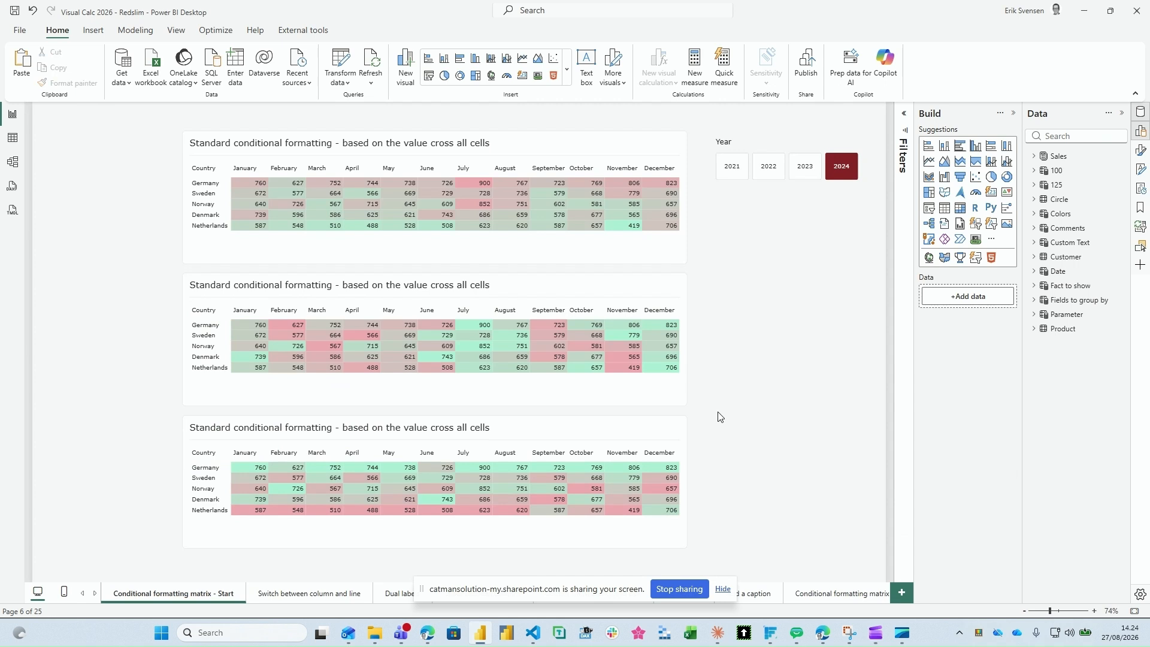